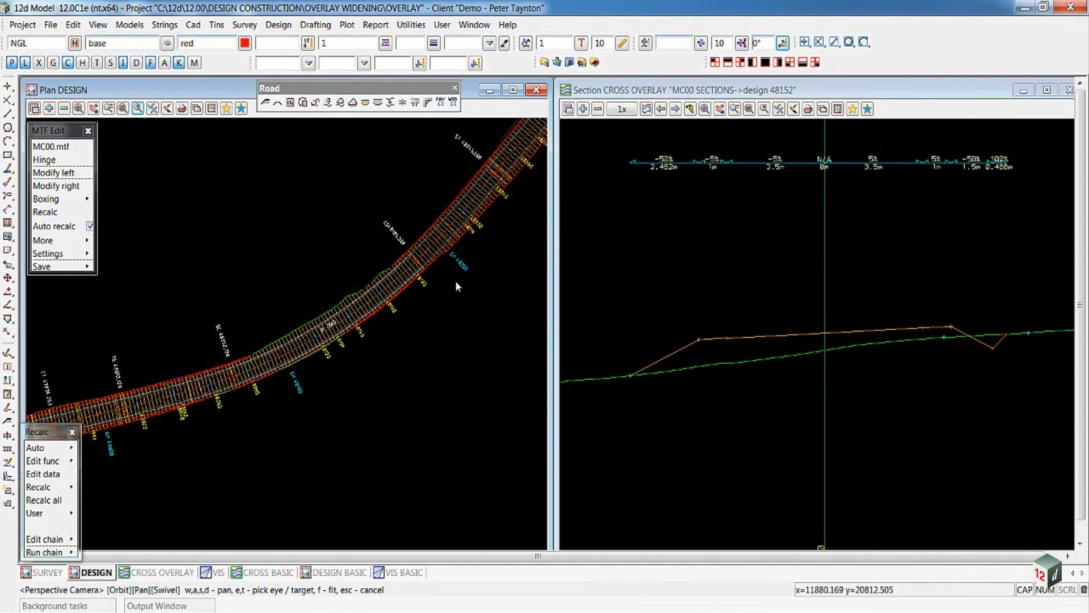
# Open the MTF Snippet Pavement Manager, enlarge it with a wider tree, and review the general settings of Reference_Style_1.
pyautogui.click(441, 104)
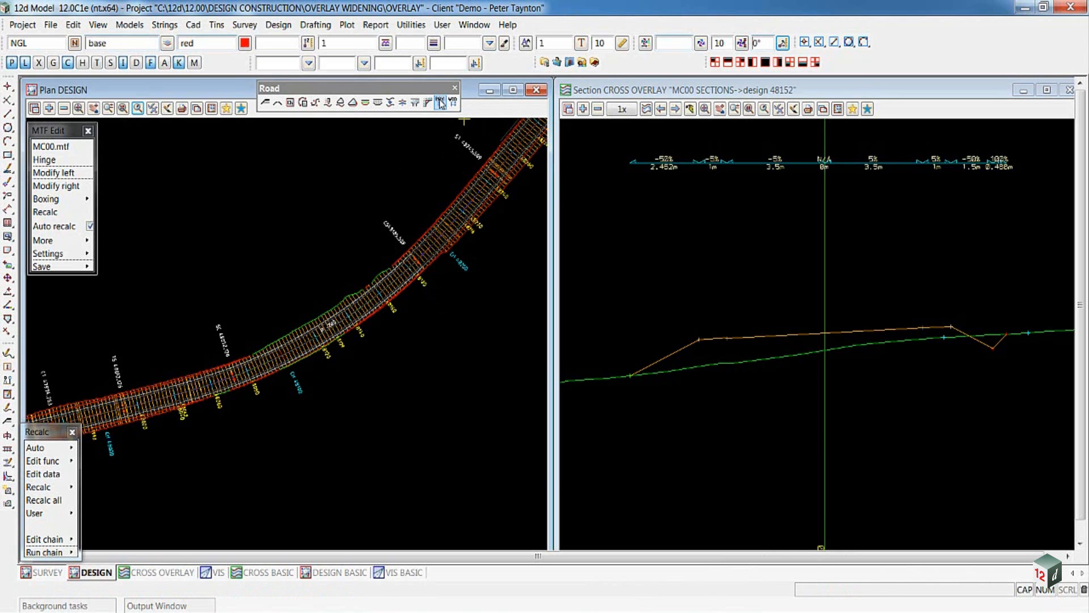
pyautogui.moveTo(508, 206); pyautogui.dragTo(476, 158)
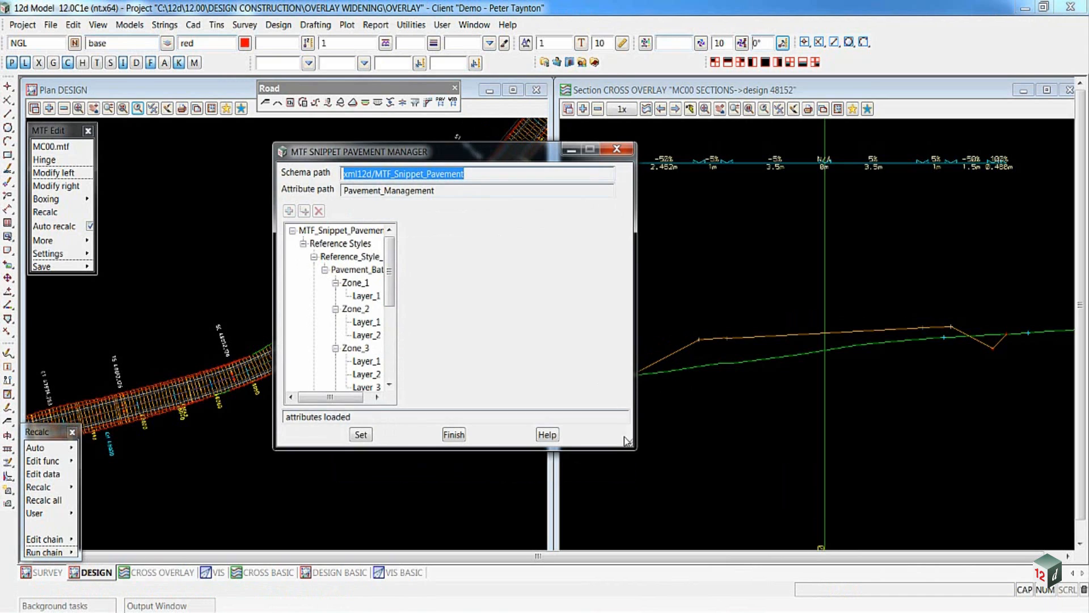
pyautogui.moveTo(632, 448); pyautogui.dragTo(837, 541)
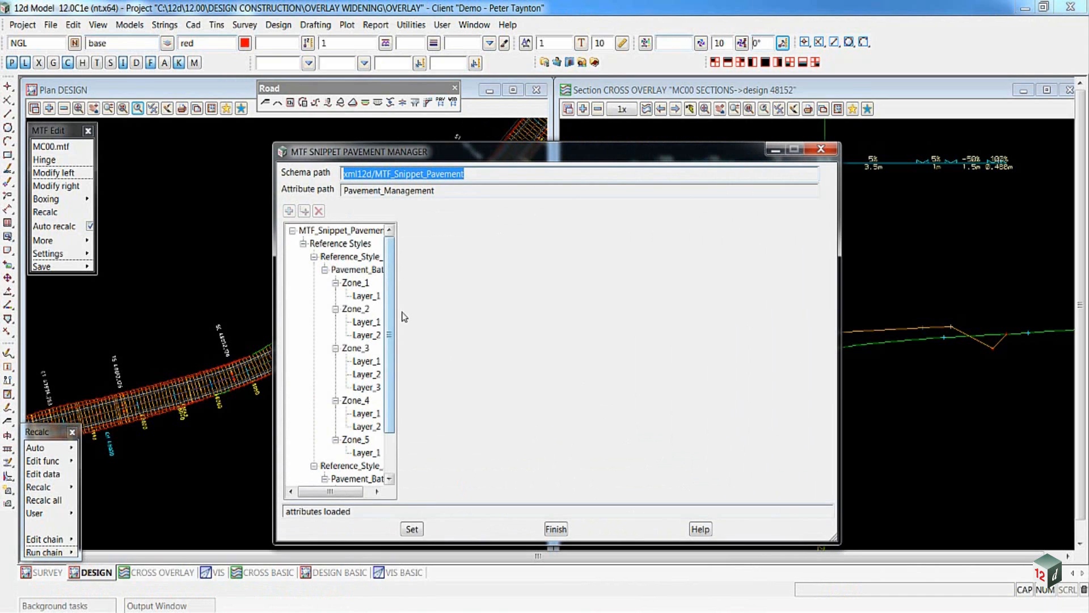
pyautogui.moveTo(398, 311); pyautogui.dragTo(486, 314)
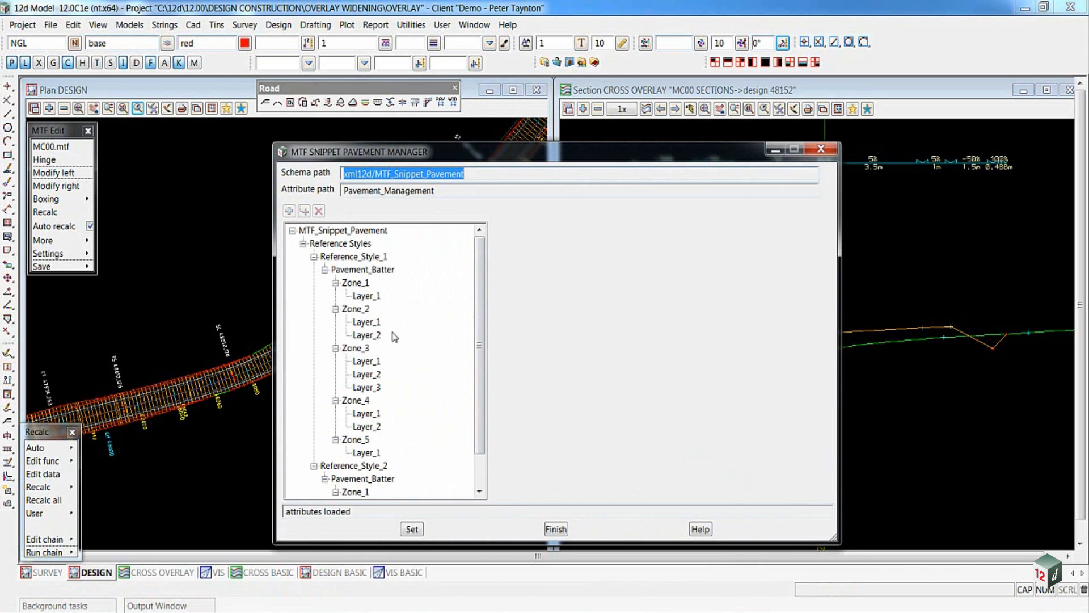
pyautogui.click(364, 258)
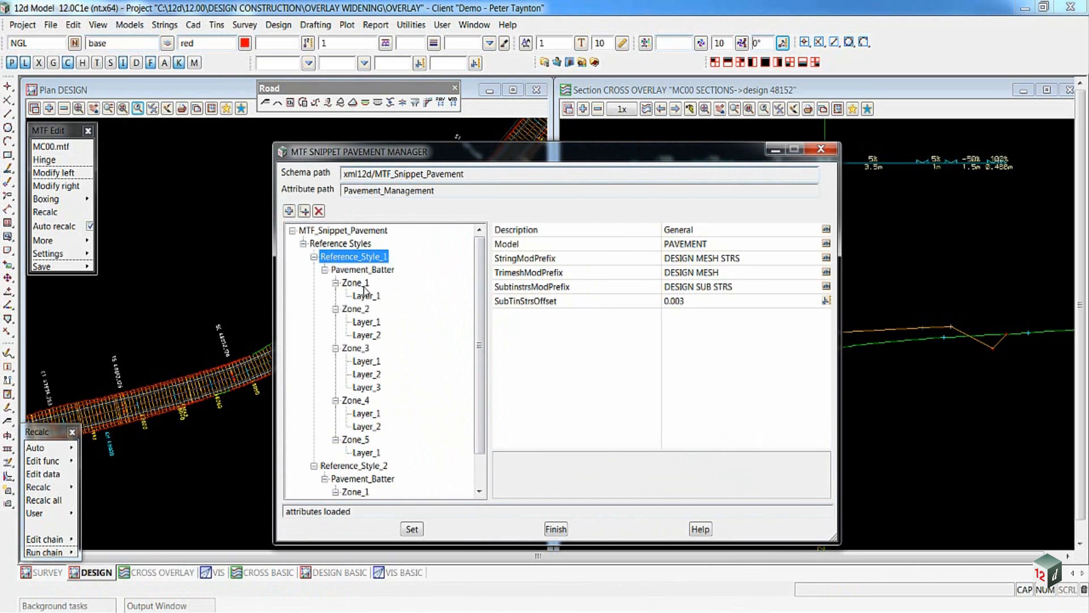
# Review the description and the three layers of Zone_3 under Reference_Style_1, and close the pavement manager.
pyautogui.click(354, 348)
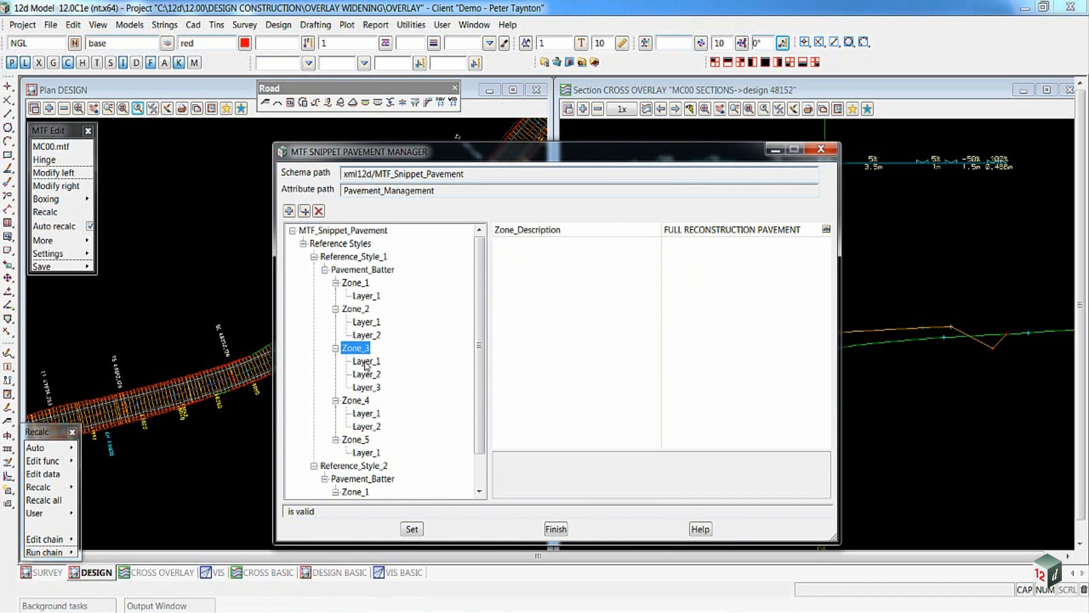
pyautogui.click(366, 362)
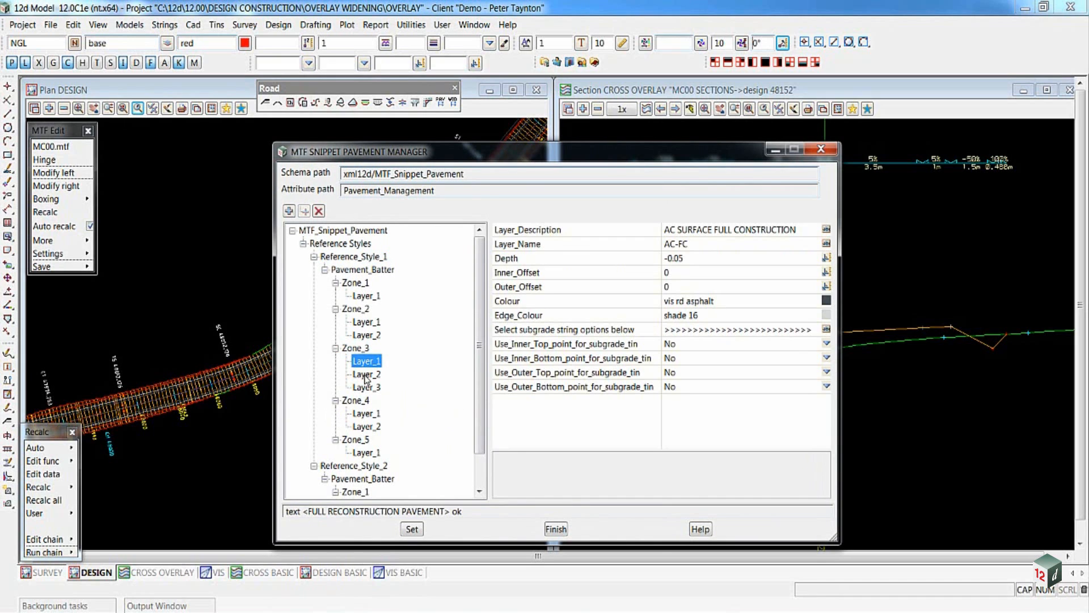
pyautogui.click(366, 374)
pyautogui.click(367, 388)
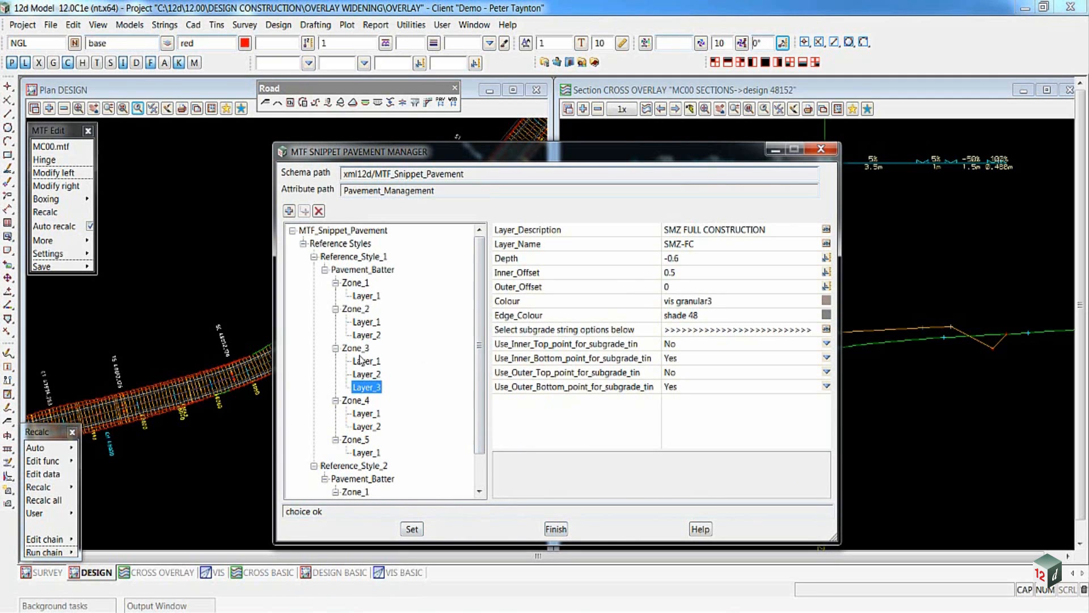
pyautogui.click(555, 529)
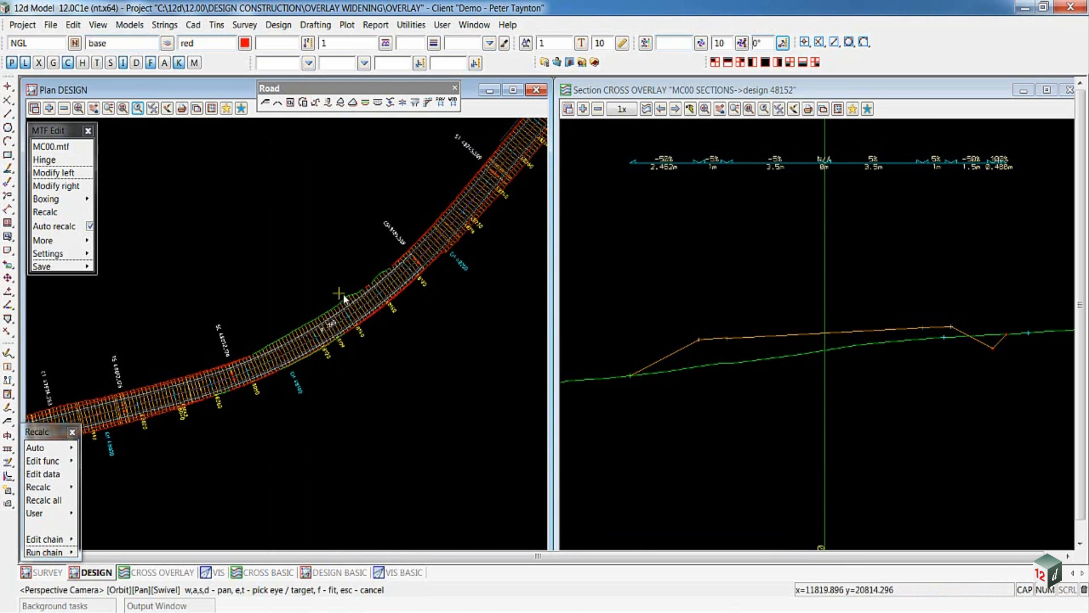
# Open the left modifiers of MC00.mtf and locate the OVERLAY APP and OVERLAY DEP chainage aliases in plan.
pyautogui.click(56, 174)
pyautogui.moveTo(291, 89); pyautogui.dragTo(819, 94)
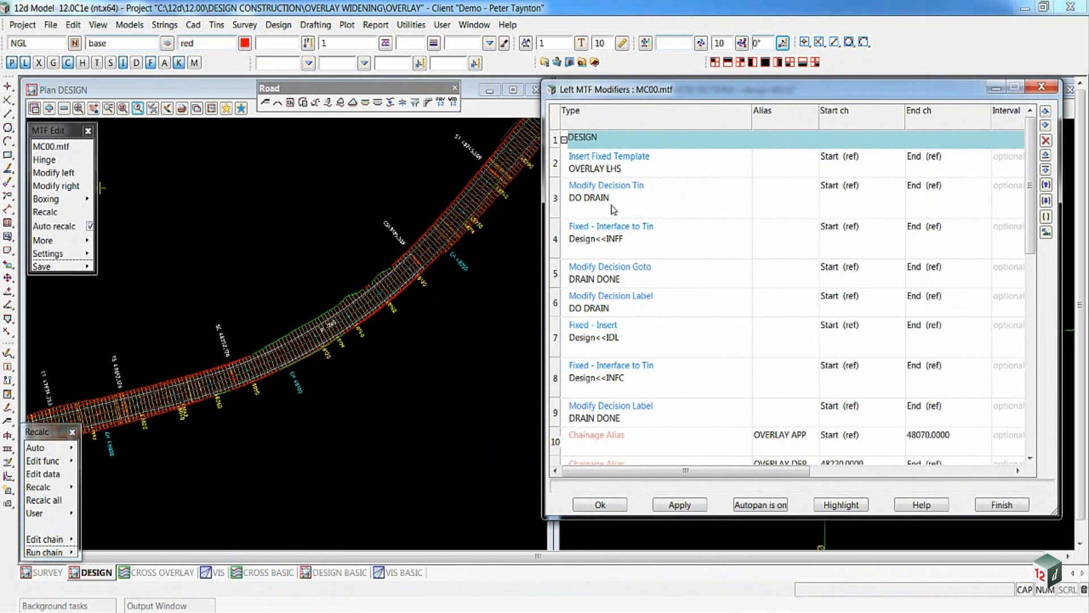
pyautogui.moveTo(1030, 242); pyautogui.dragTo(1037, 310)
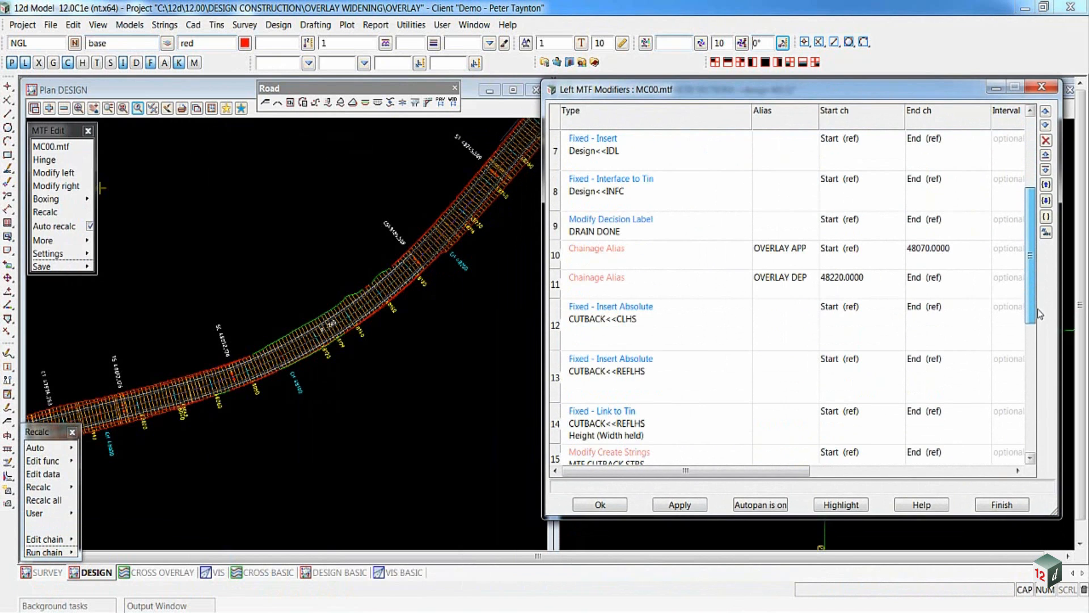
pyautogui.click(628, 259)
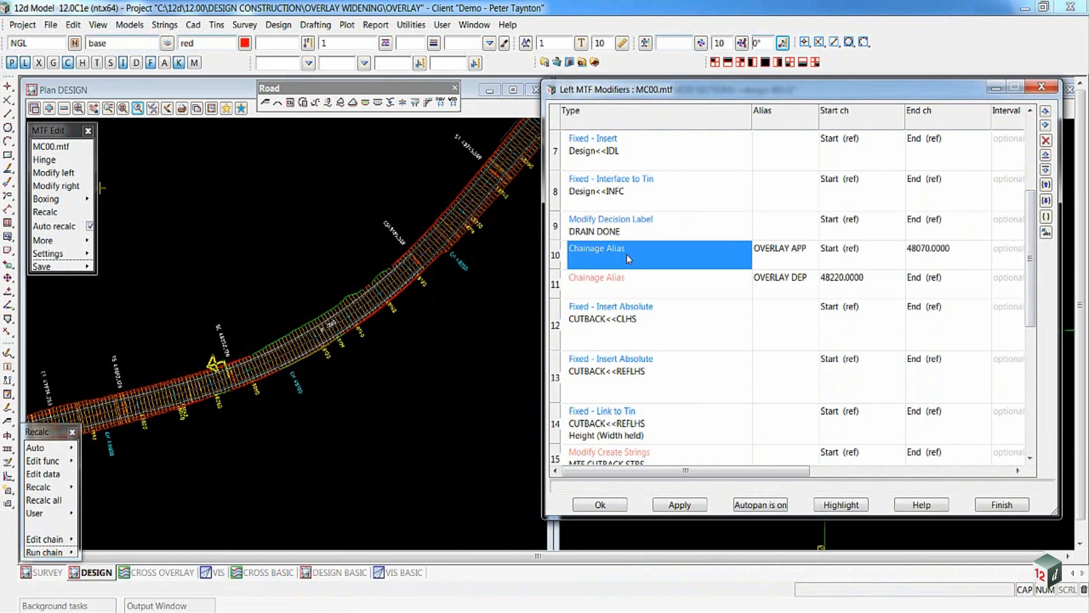
pyautogui.click(630, 282)
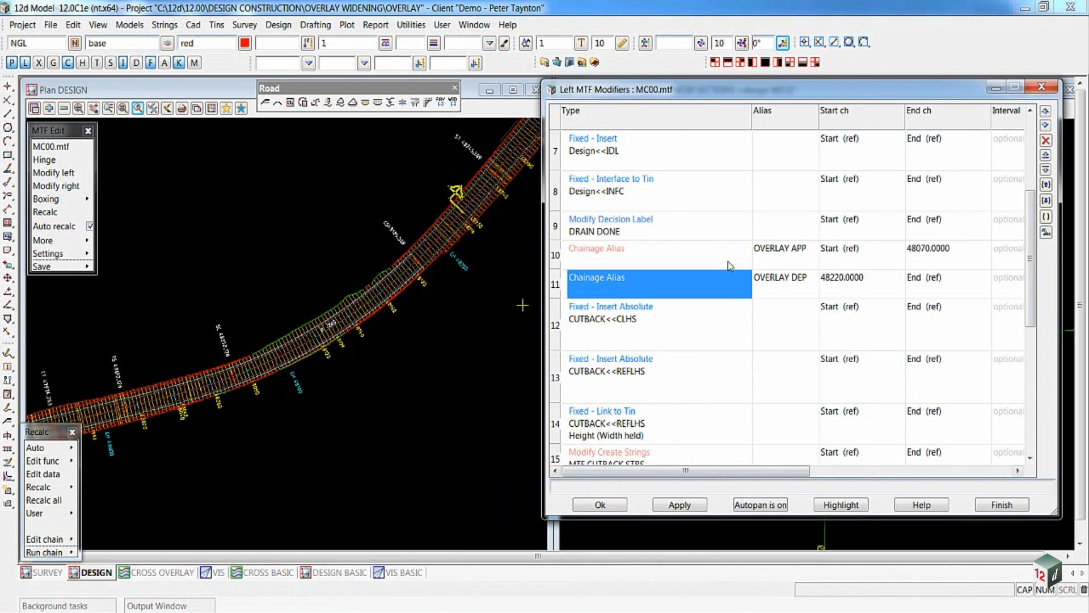
# Collapse the DESIGN group and open the pavement batter snippet that runs from OVERLAY APP to OVERLAY DEP for editing.
pyautogui.scroll(3, 624, 227)
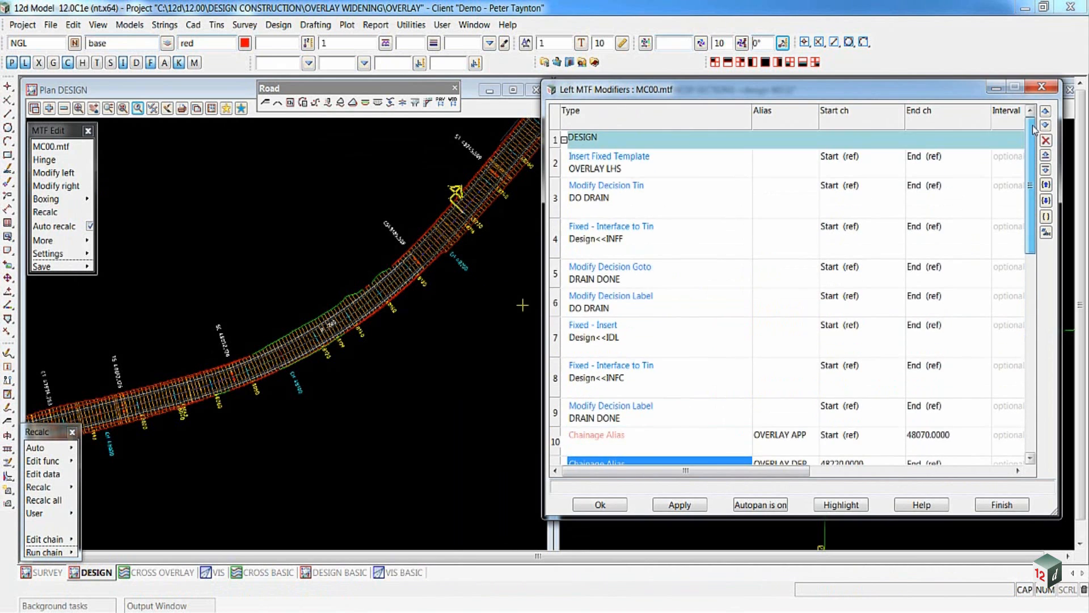
pyautogui.click(564, 141)
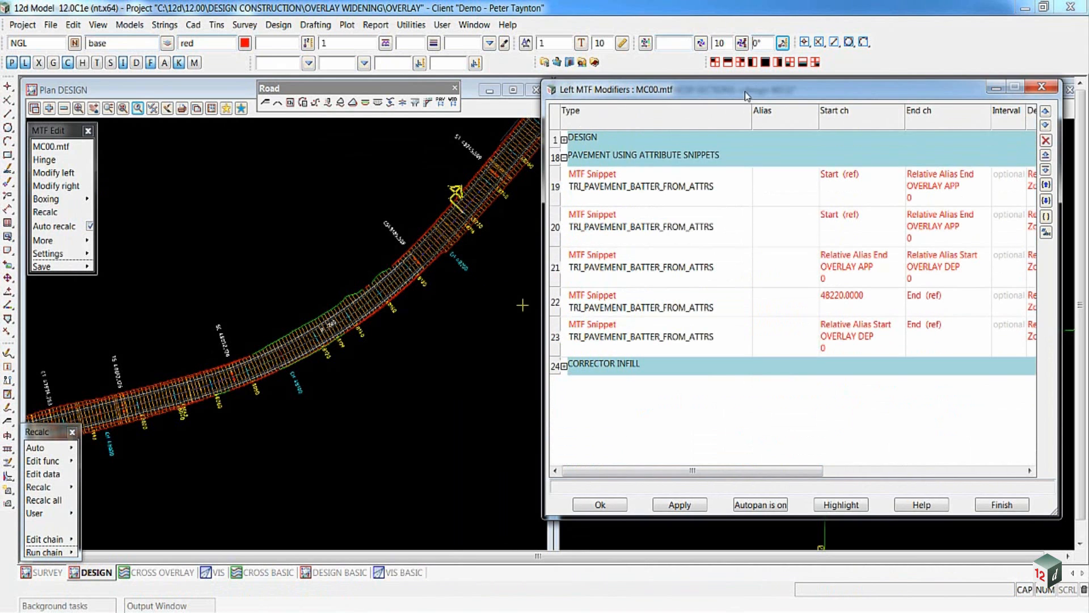
pyautogui.moveTo(661, 89); pyautogui.dragTo(141, 88)
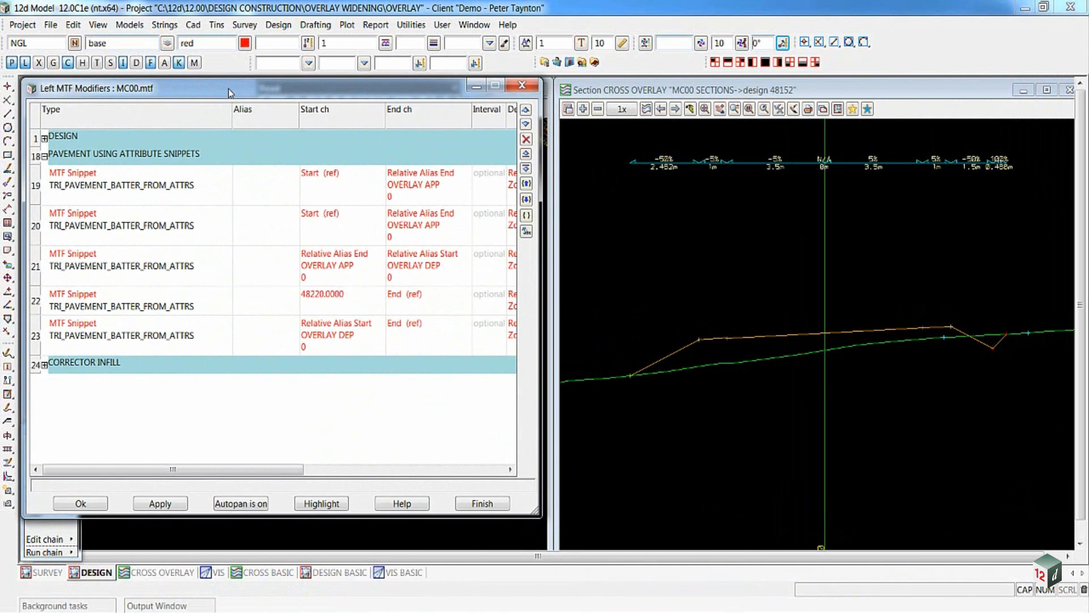
pyautogui.doubleClick(134, 270)
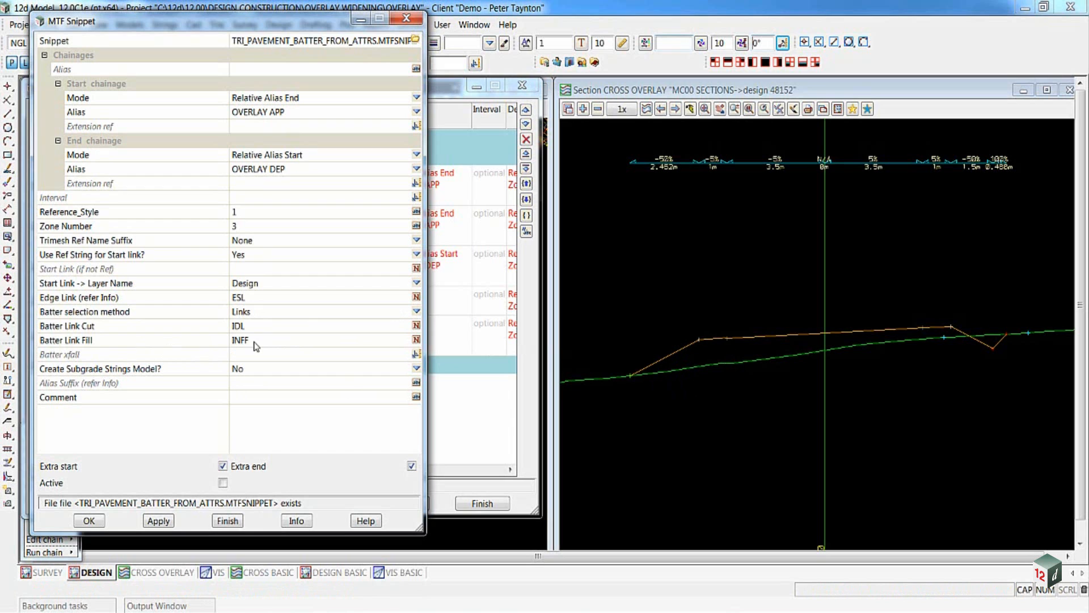
# Inquire on the string at the toe of the left fill batter in the cross section.
pyautogui.press('F2')
pyautogui.click(628, 383)
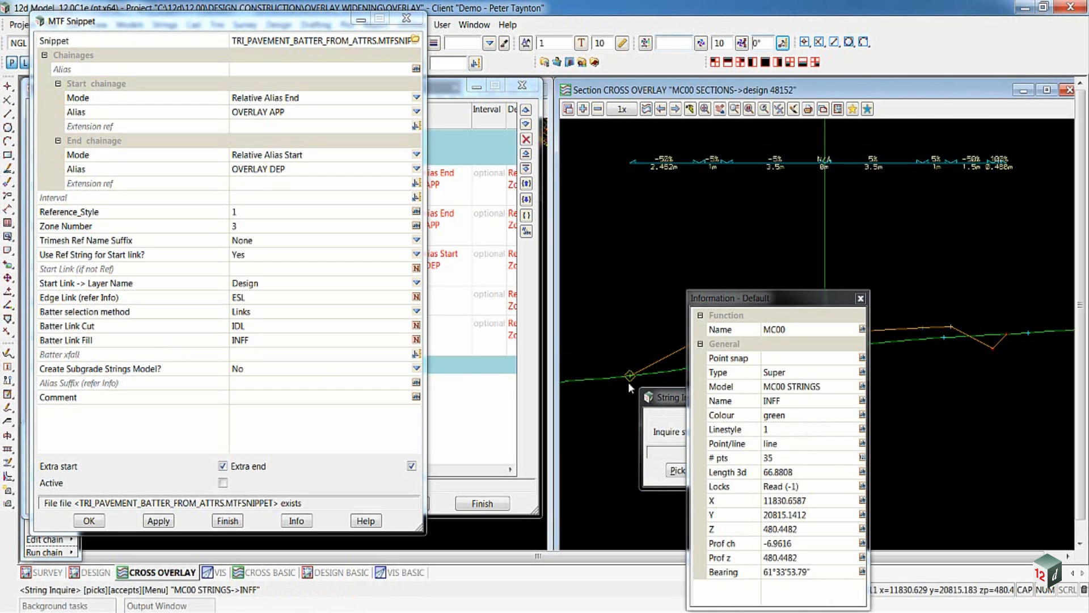
pyautogui.click(737, 470)
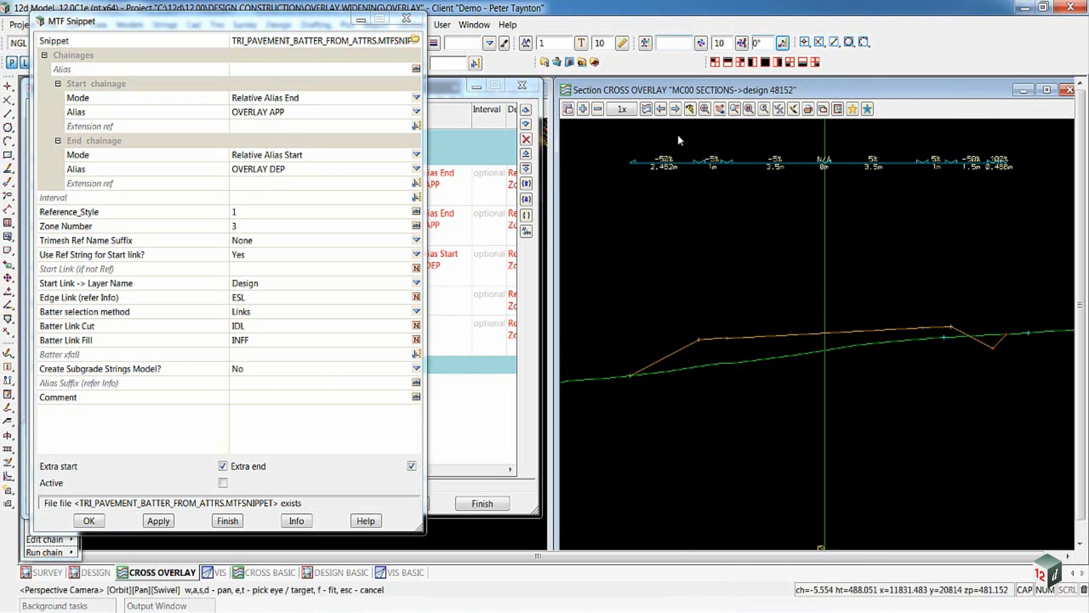
# Advance the cross section to design 48156 and inquire on the string at the left drain invert.
pyautogui.click(675, 109)
pyautogui.click(675, 109)
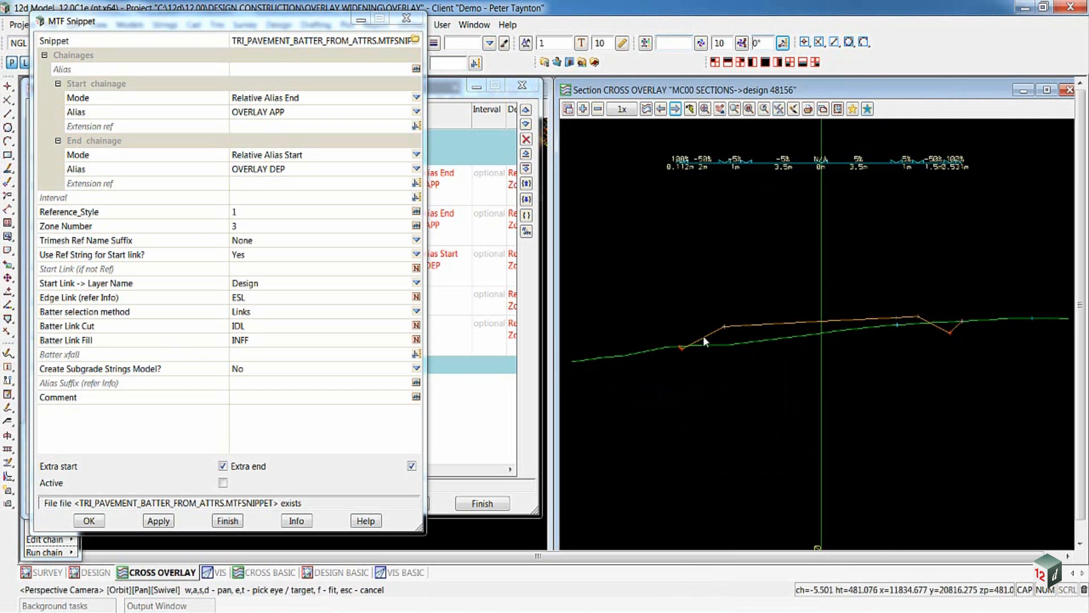
pyautogui.scroll(3, 704, 337)
pyautogui.press('F2')
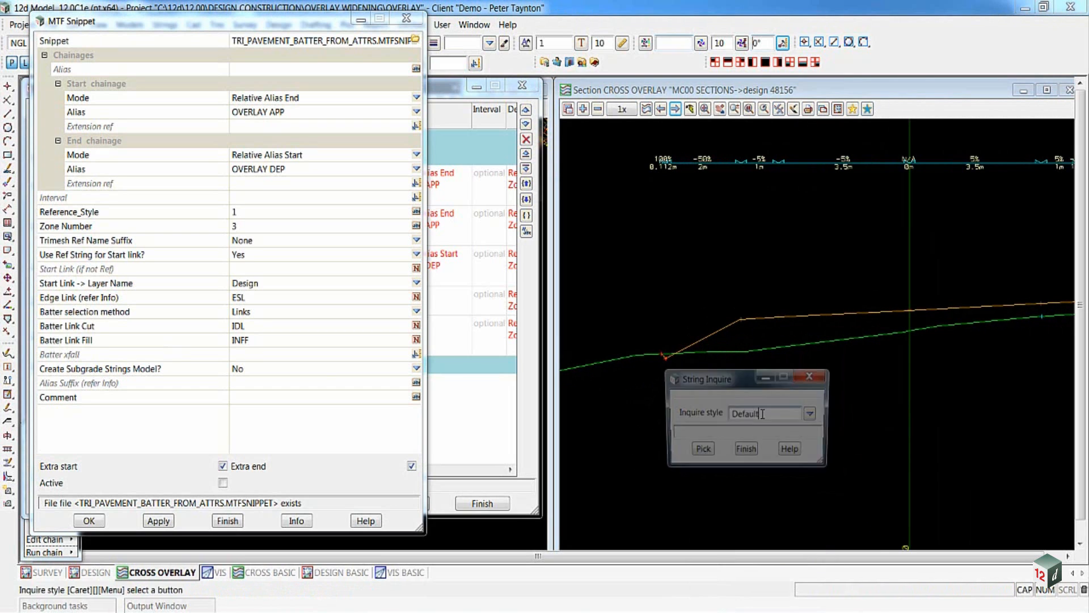
pyautogui.click(665, 363)
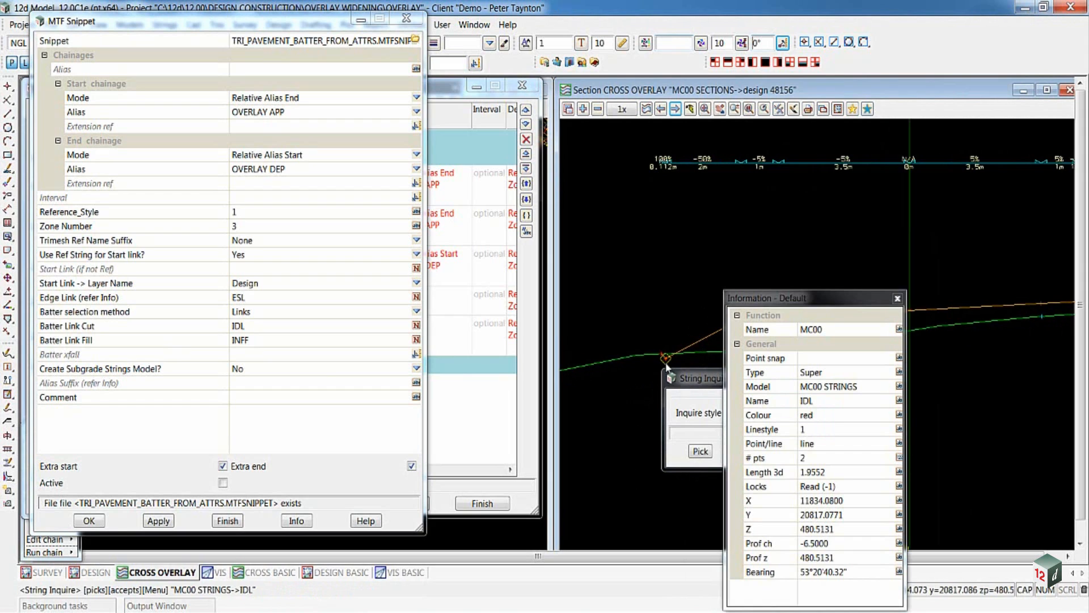
pyautogui.click(746, 451)
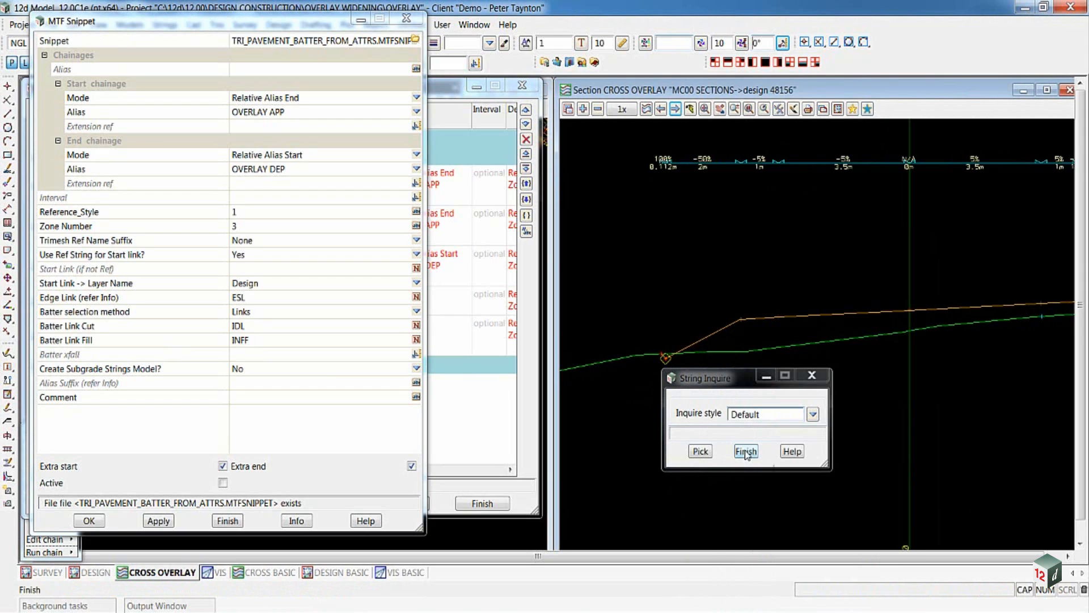
pyautogui.click(745, 451)
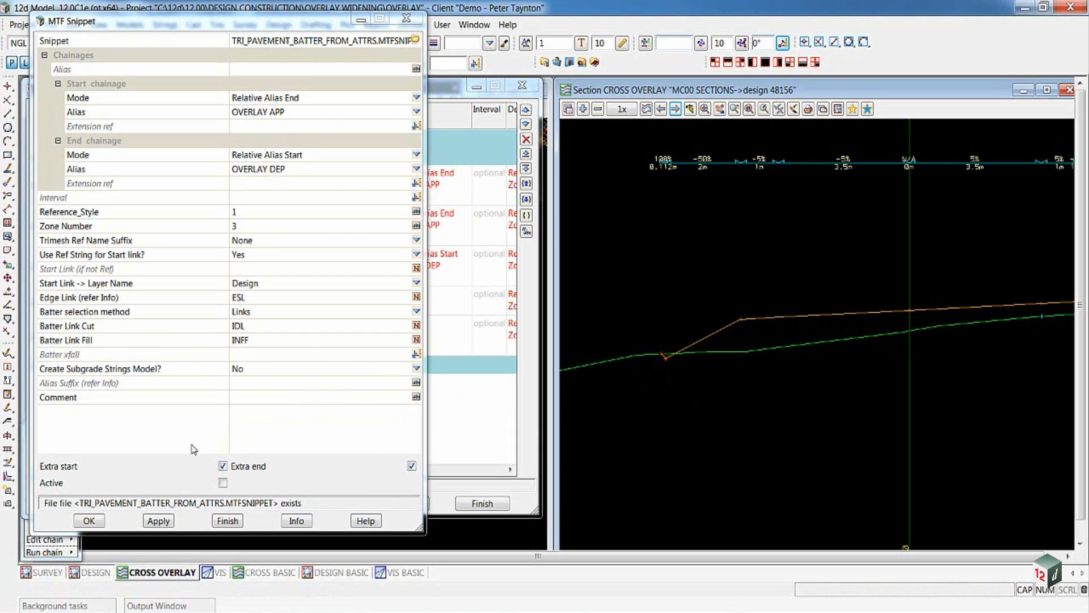
# Set the snippet to create a subgrade strings model, make it active, apply it to the road, and close the left modifiers.
pyautogui.click(420, 369)
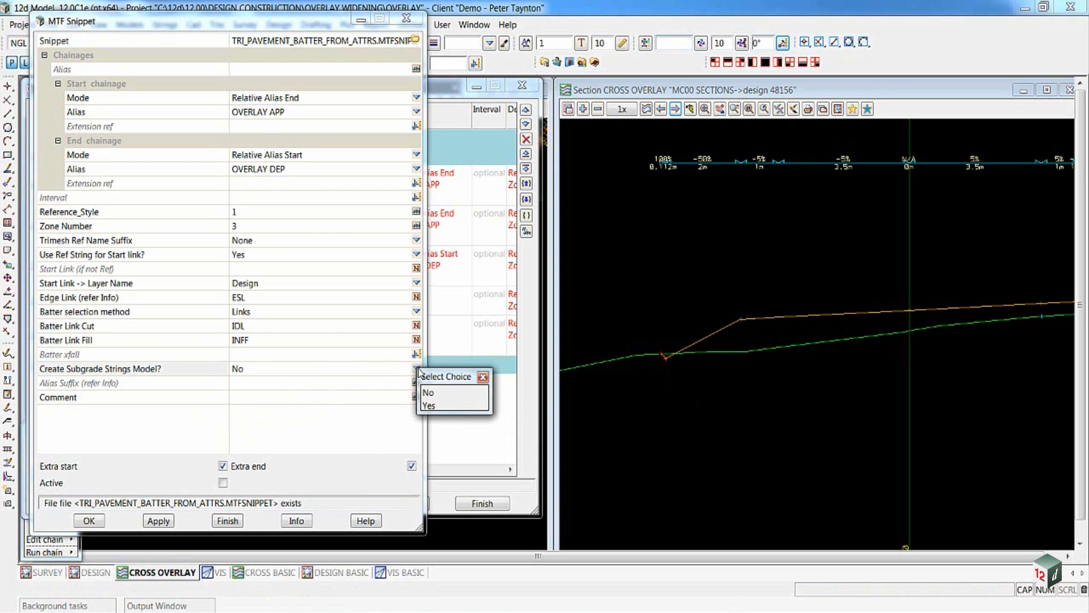
pyautogui.click(434, 405)
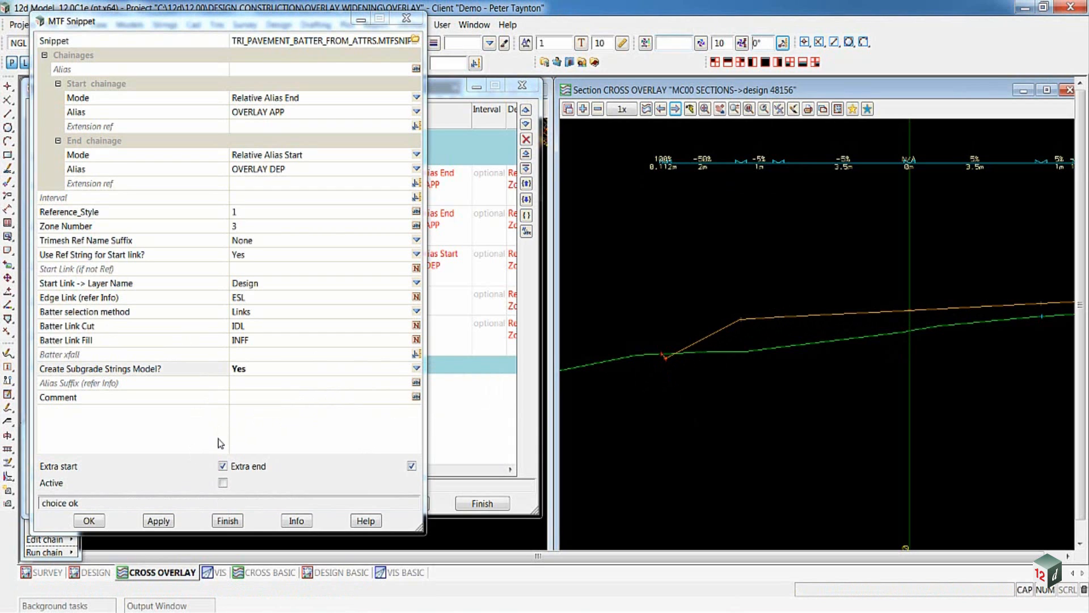
pyautogui.click(223, 483)
pyautogui.click(157, 521)
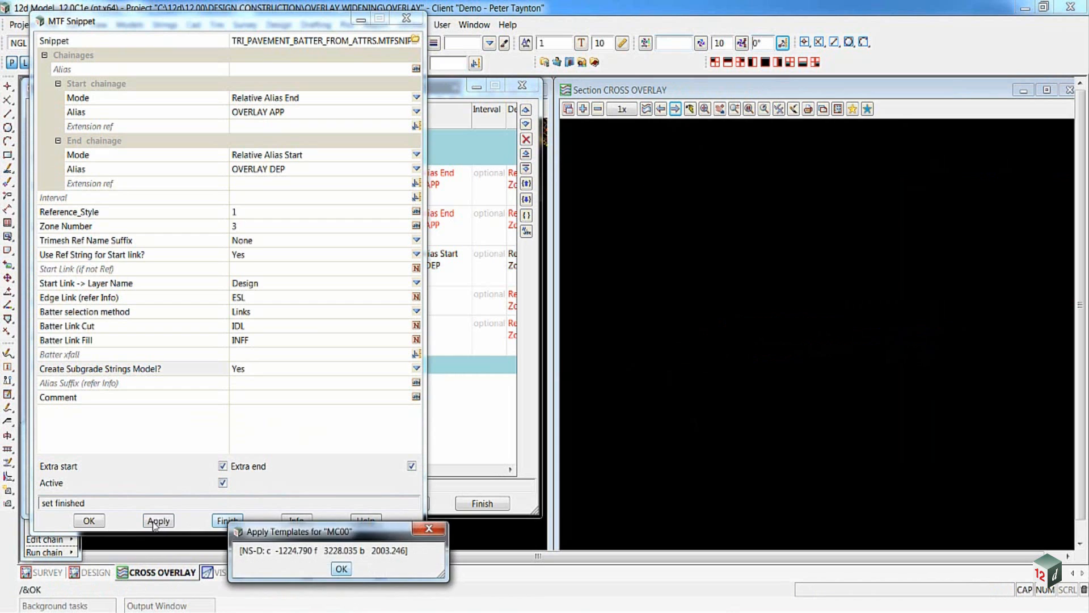
pyautogui.click(85, 520)
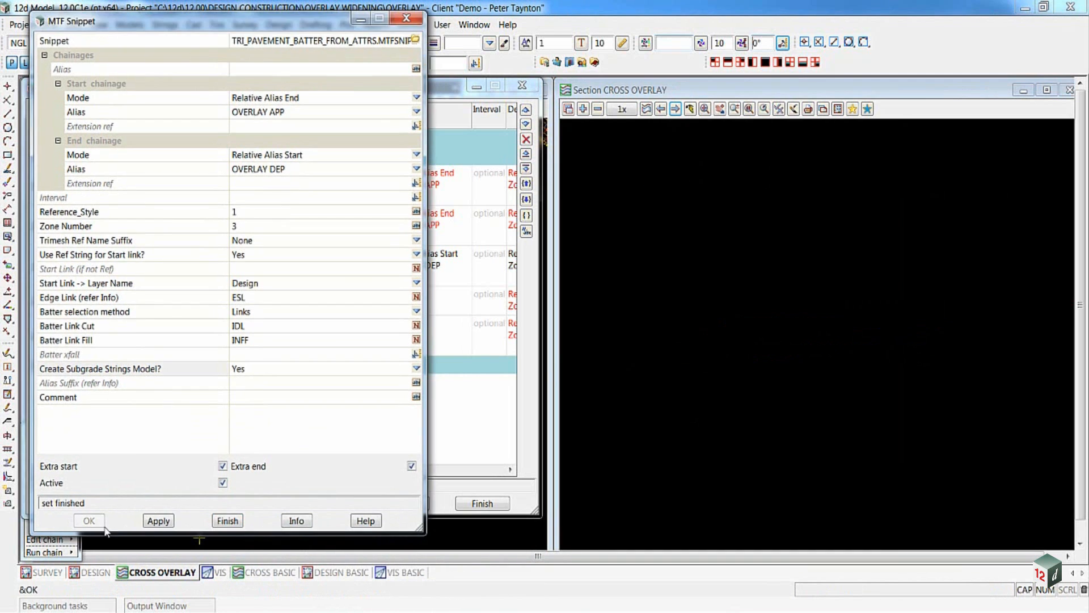
pyautogui.click(482, 504)
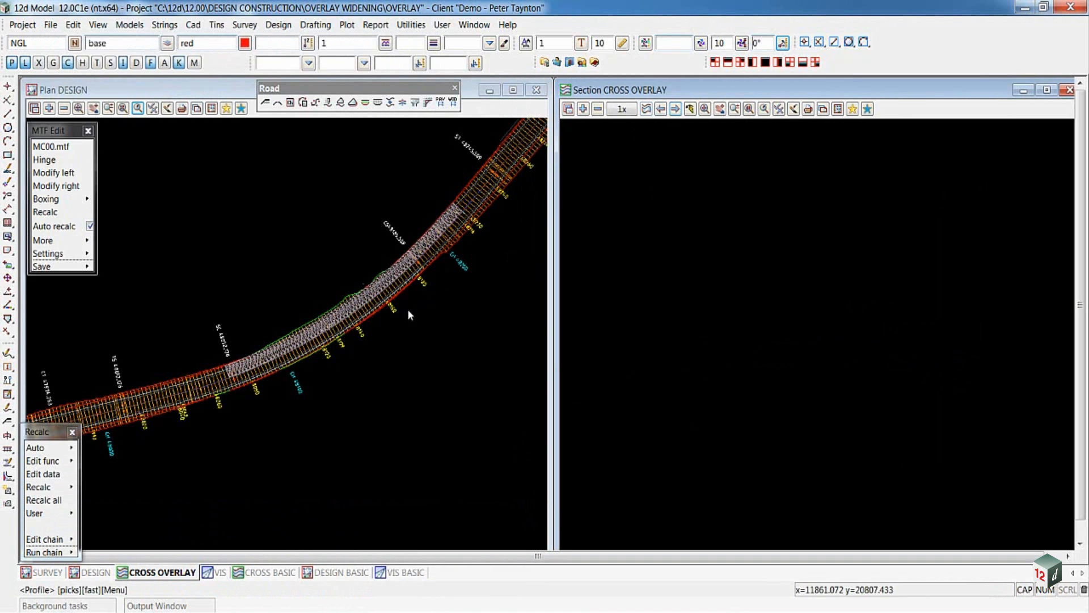
# Profile the design 48146 section from the plan into the CROSS OVERLAY section view.
pyautogui.click(363, 315)
pyautogui.click(363, 316)
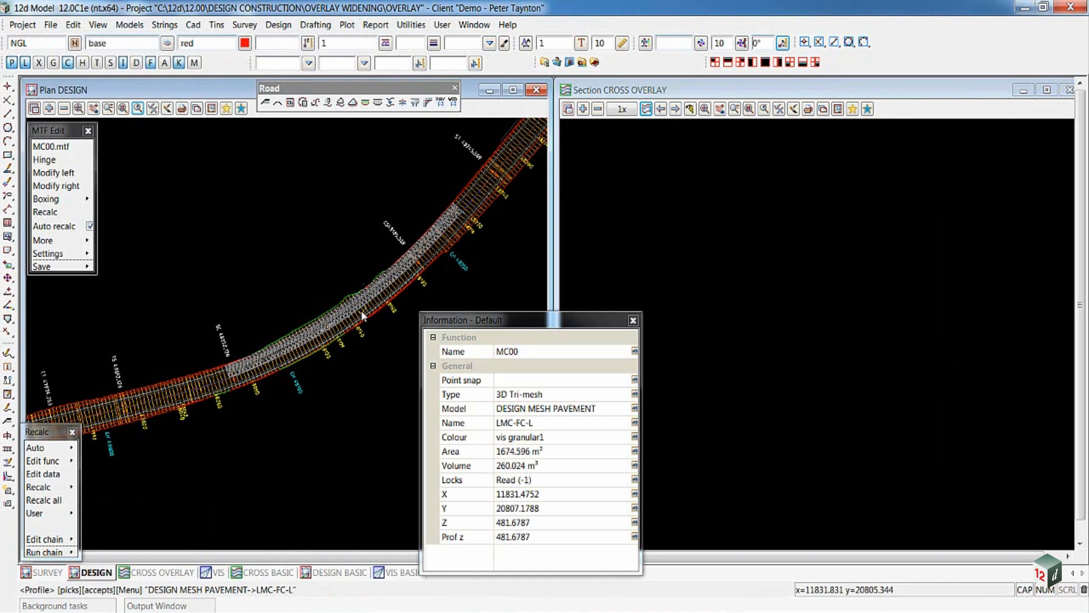
pyautogui.scroll(4, 363, 316)
pyautogui.click(360, 322)
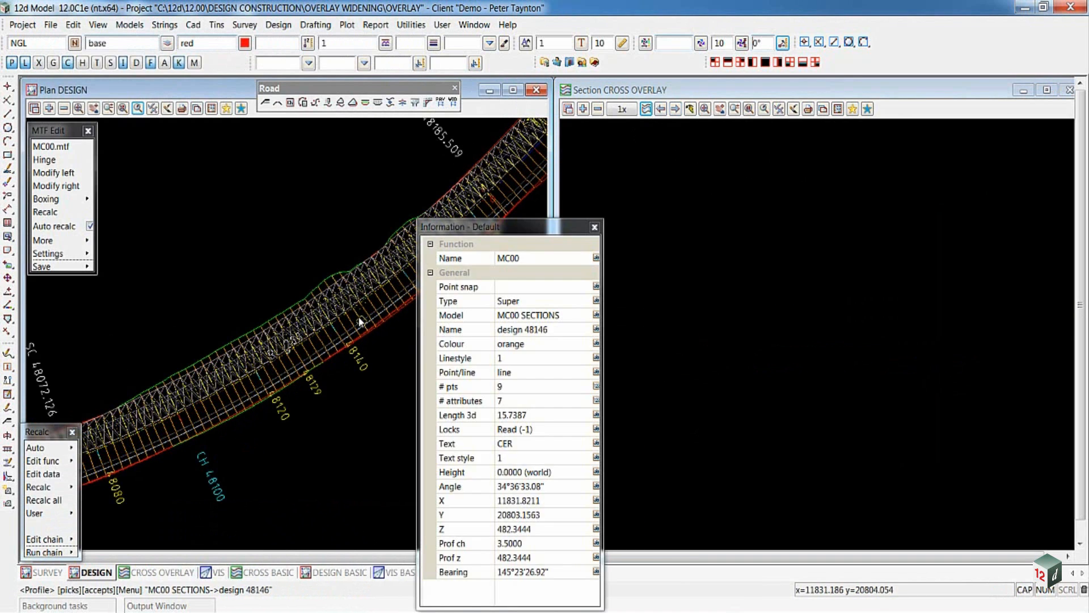
pyautogui.middleClick(360, 322)
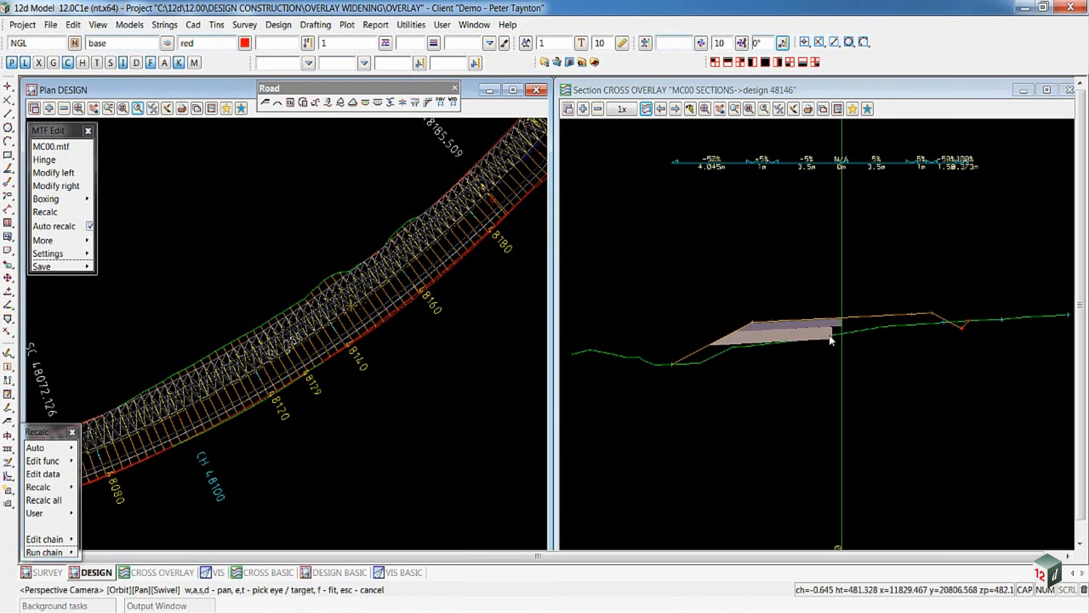
# Check the inner offset of Layer_3 in Zone_3 in the pavement manager against the cross section, and close the manager.
pyautogui.click(440, 102)
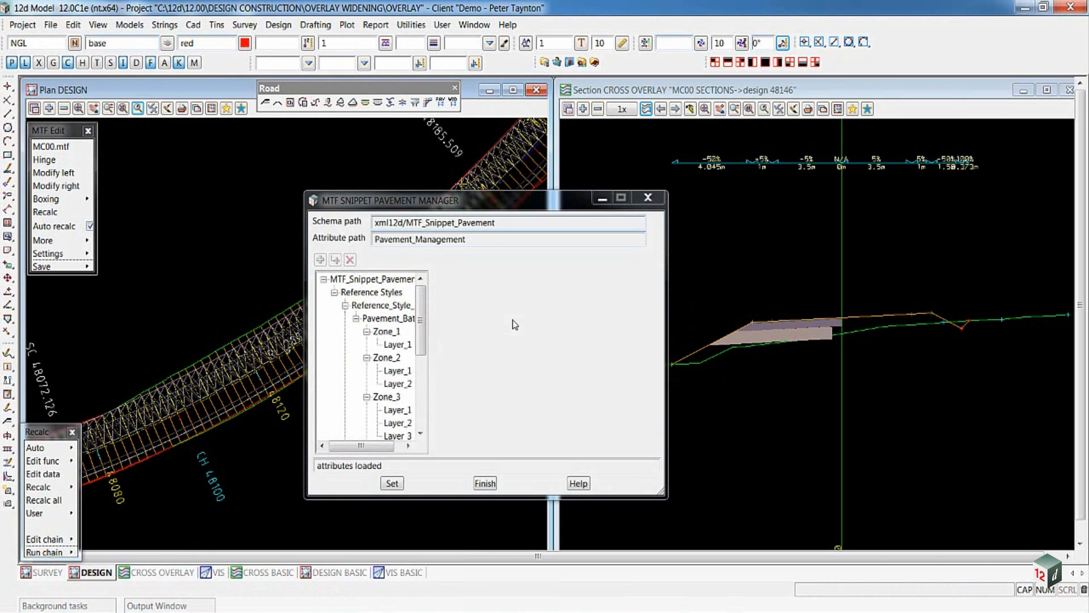
pyautogui.click(395, 435)
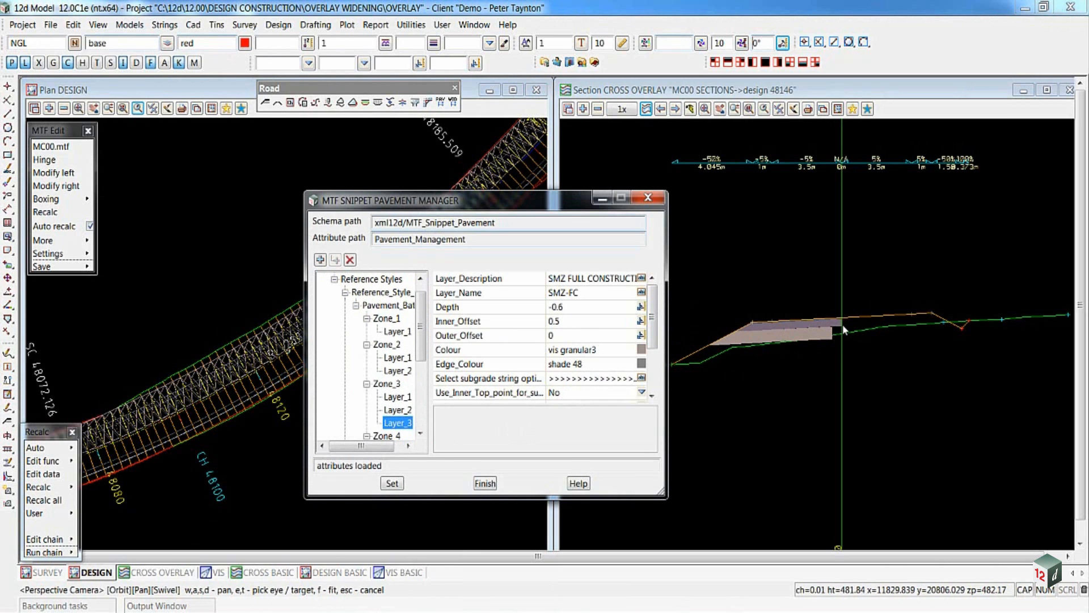
pyautogui.click(484, 483)
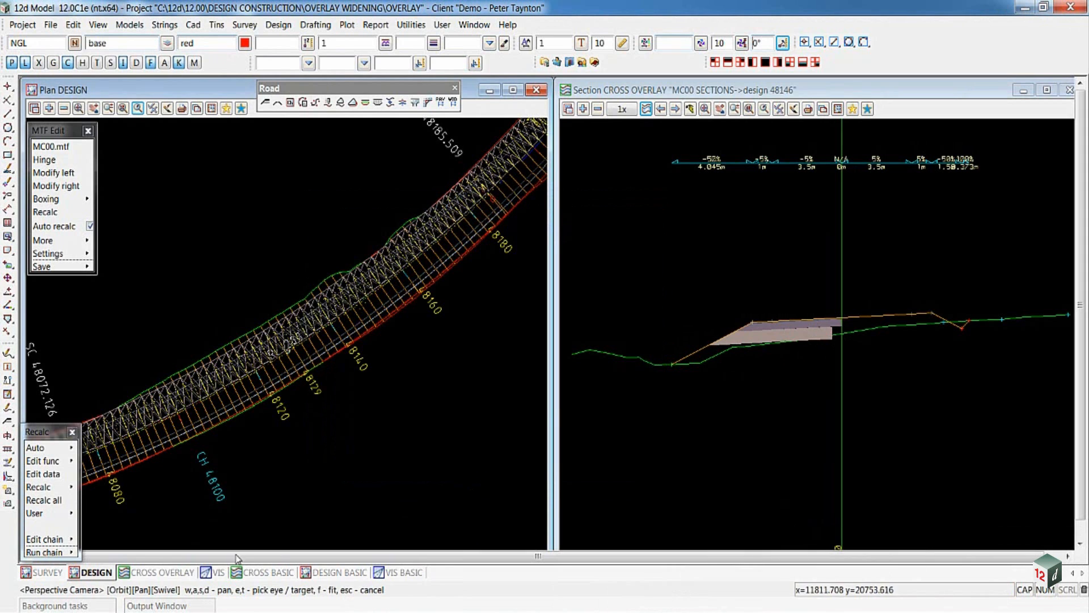
# Bring up the VIS perspective view to inspect the pavement layers in 3D.
pyautogui.click(211, 573)
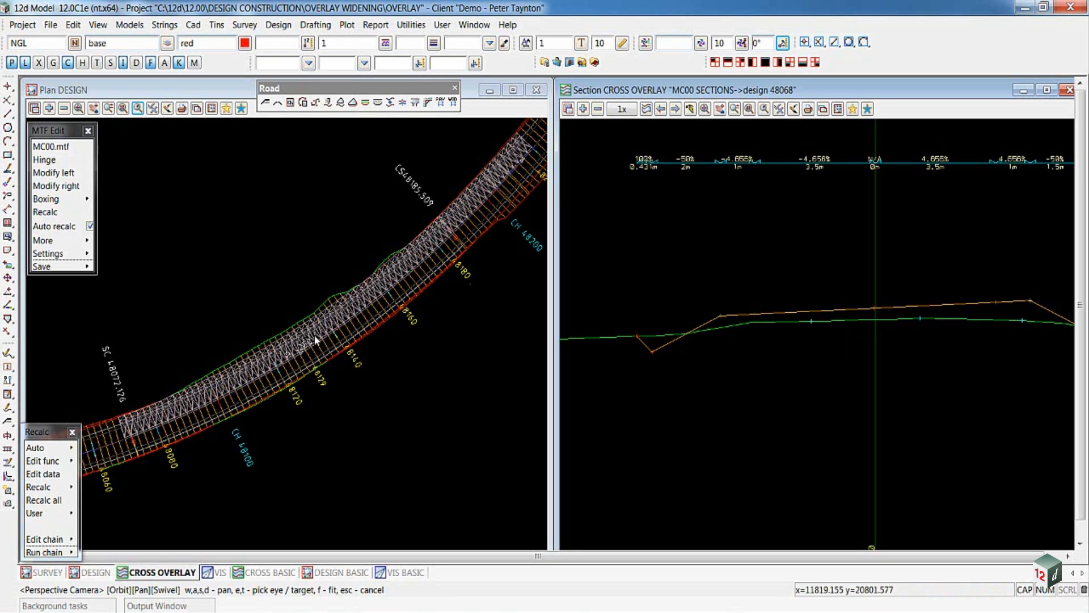
# Set the left Zone 2 approach pavement snippet to create a subgrade strings model, activate and apply it, and close the left modifiers.
pyautogui.click(45, 173)
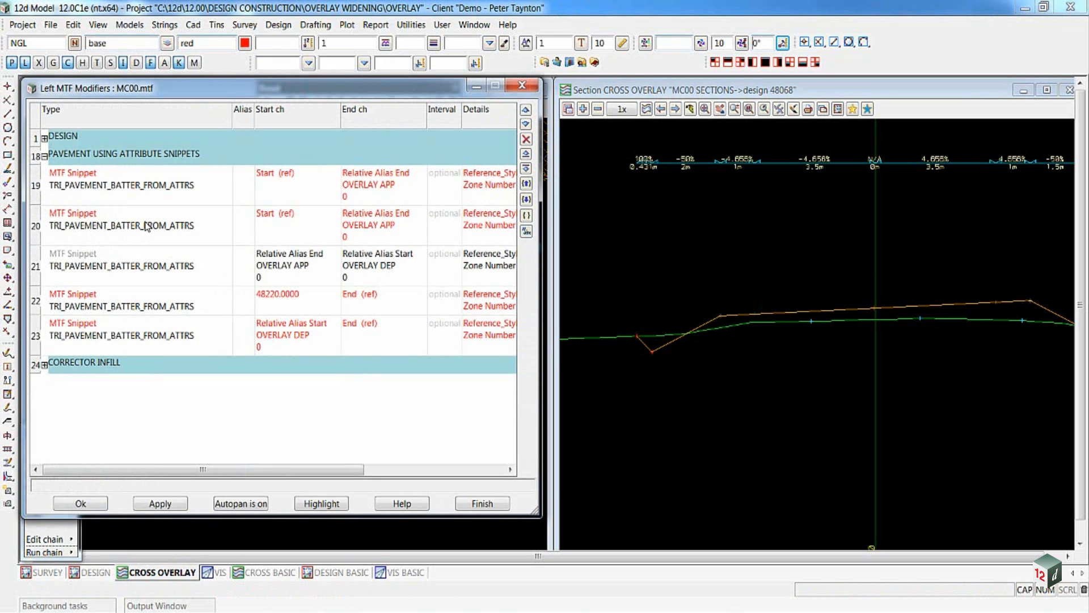
pyautogui.doubleClick(146, 227)
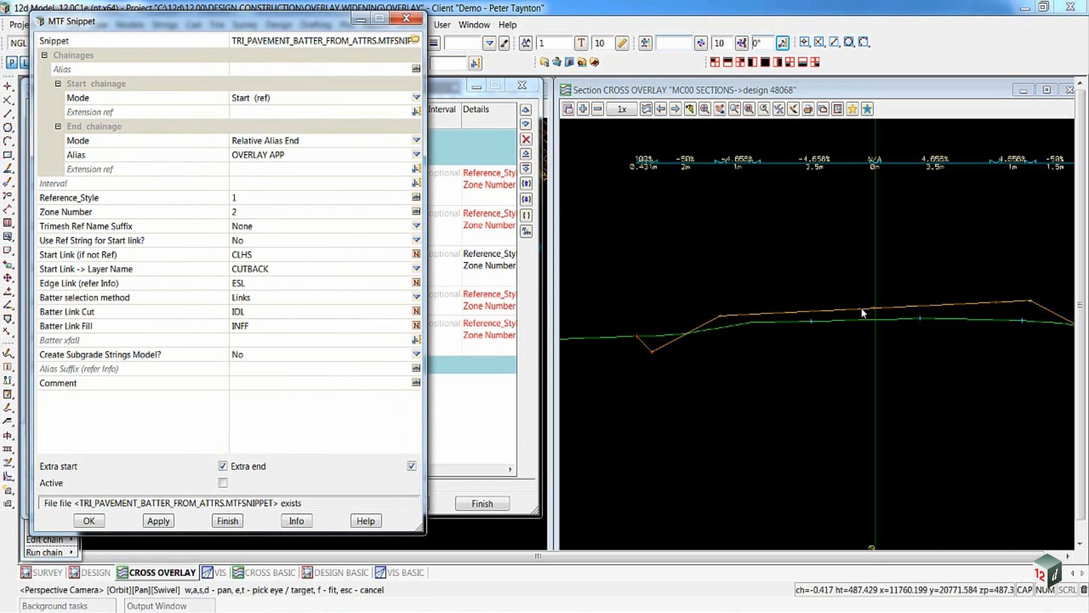
pyautogui.click(417, 354)
pyautogui.click(432, 395)
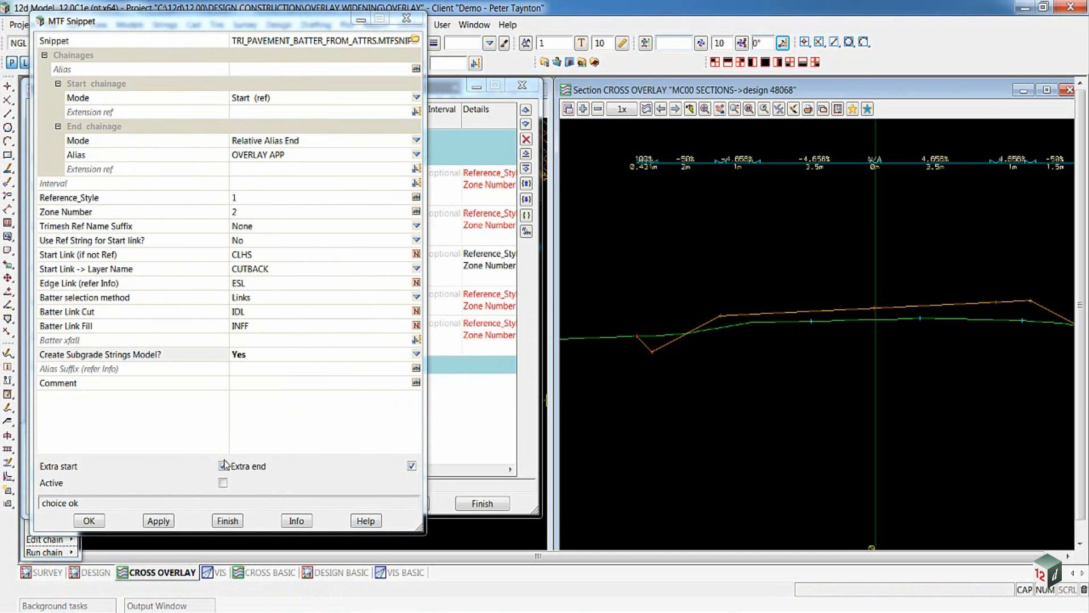
pyautogui.click(222, 482)
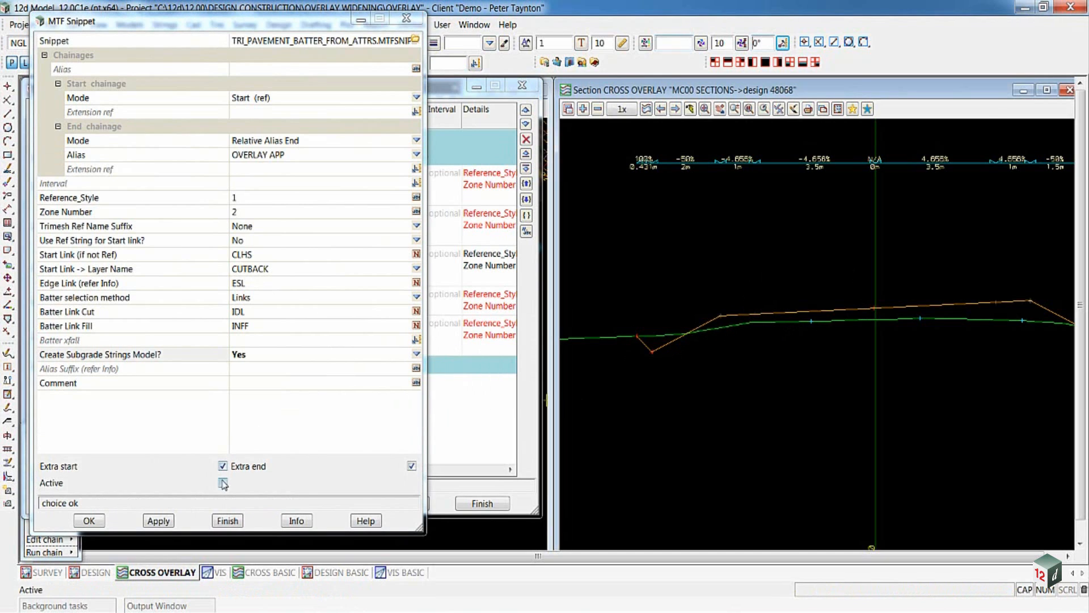
pyautogui.click(152, 520)
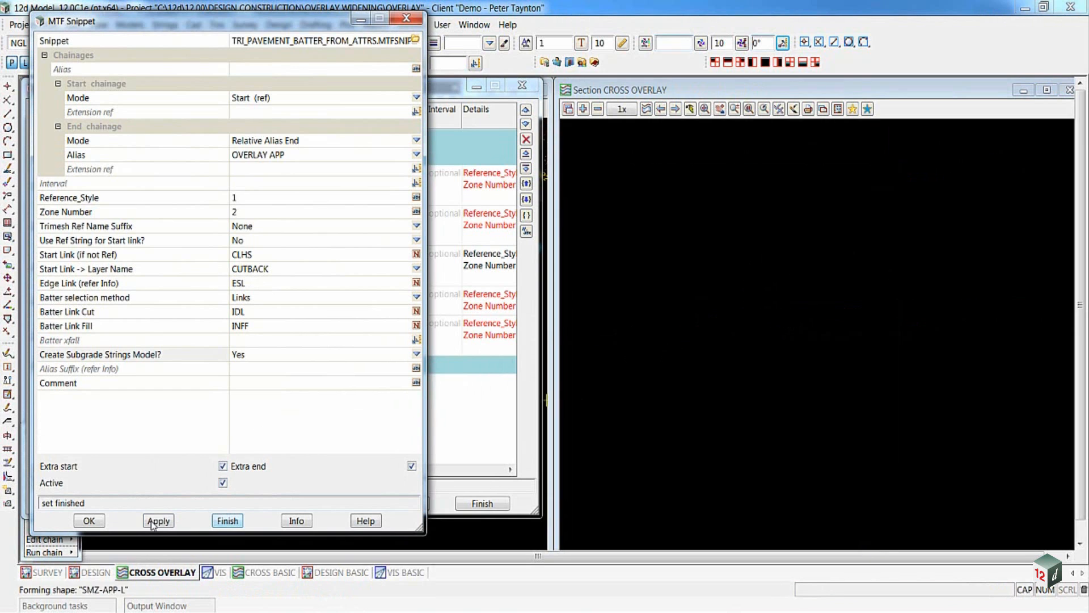
pyautogui.click(89, 521)
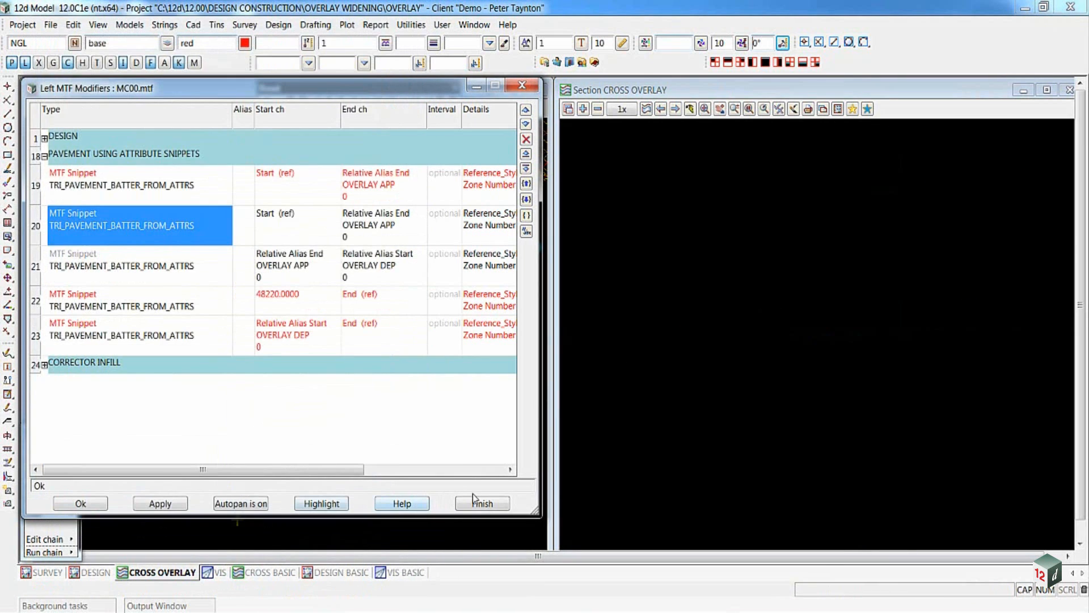
pyautogui.click(477, 503)
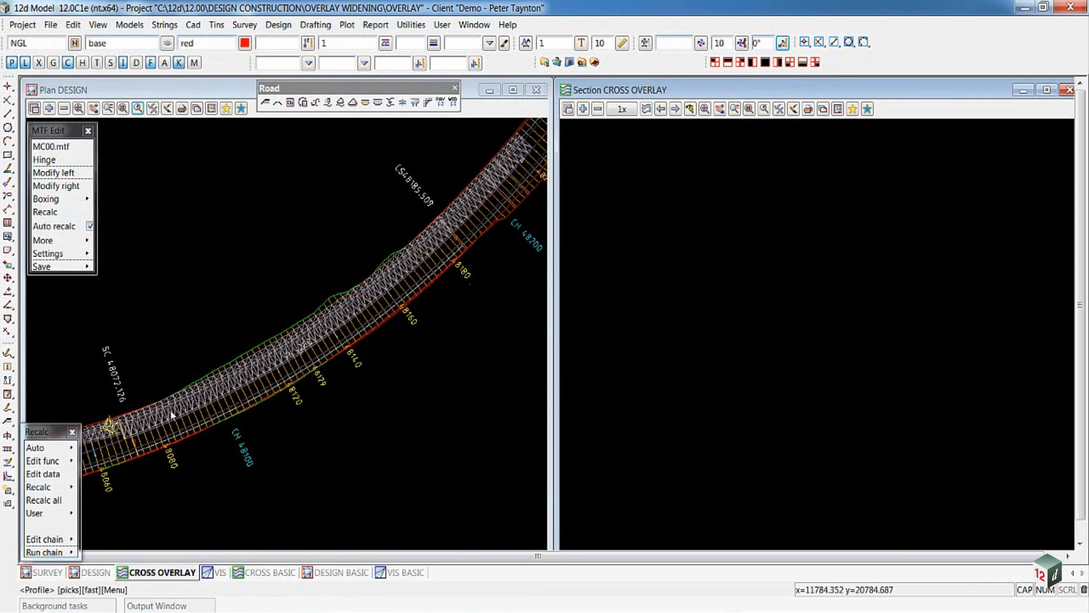
# Profile the design 48066 section from the plan and examine its left pavement layers in the CROSS OVERLAY view.
pyautogui.click(112, 451)
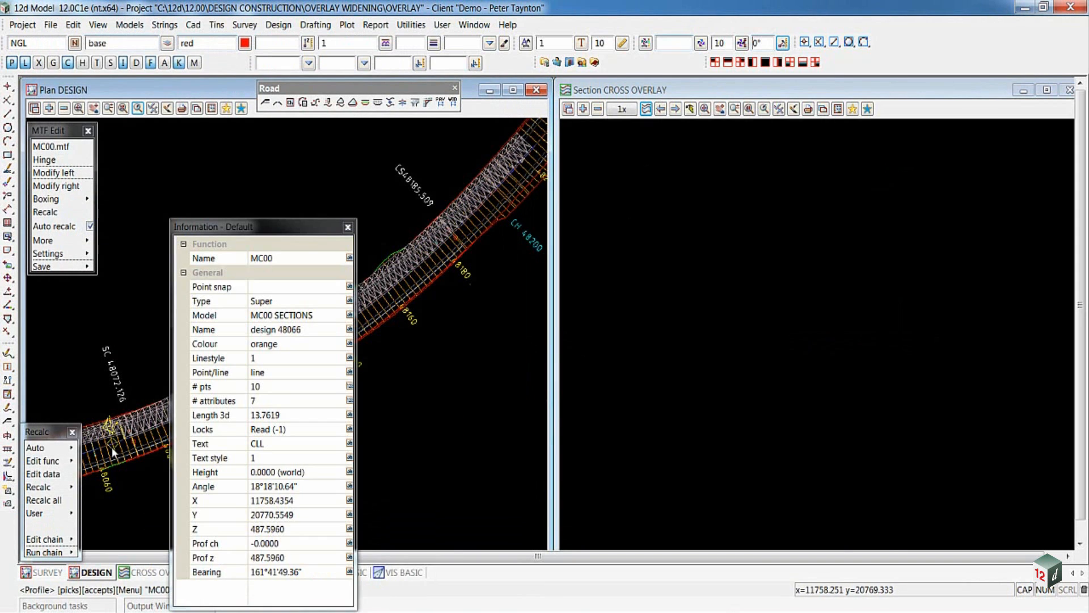
pyautogui.middleClick(111, 447)
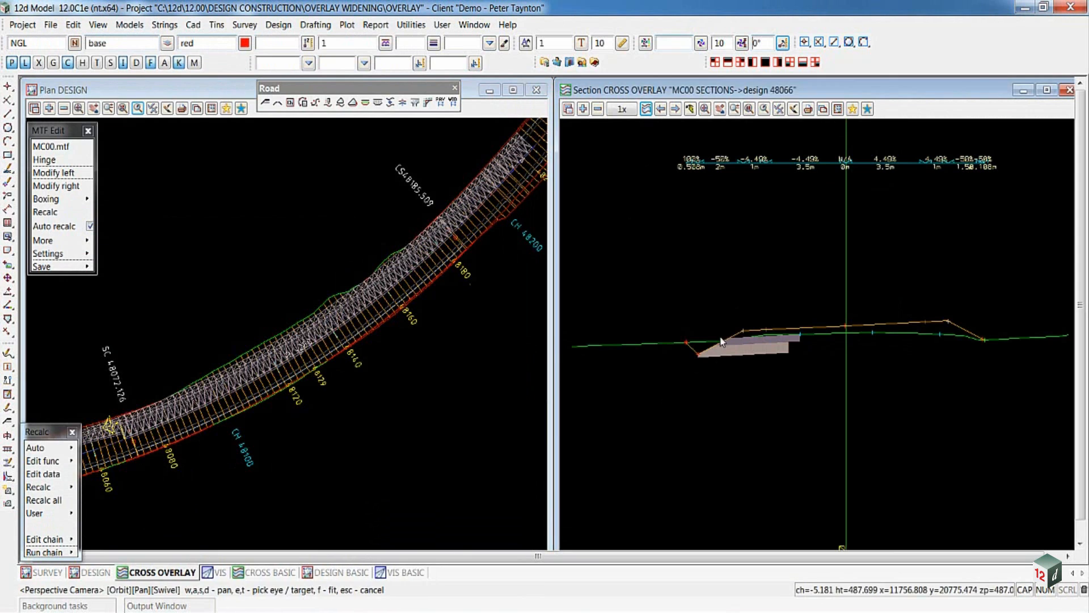
pyautogui.scroll(3, 721, 340)
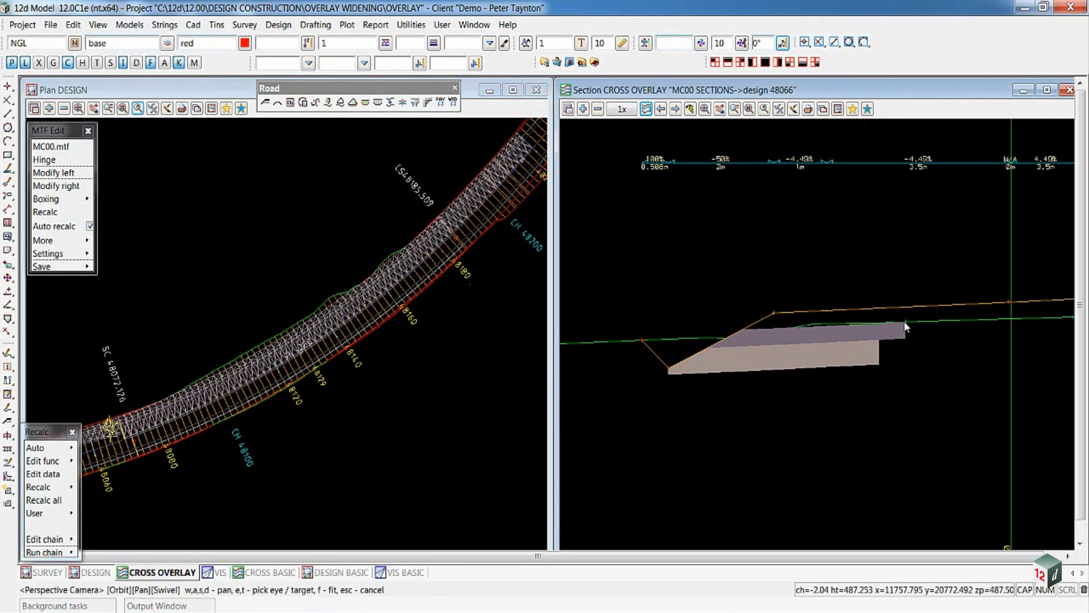
# Load the APPROACH WIDENING saved position in the VIS perspective view and inspect the start of the widening close up.
pyautogui.click(216, 573)
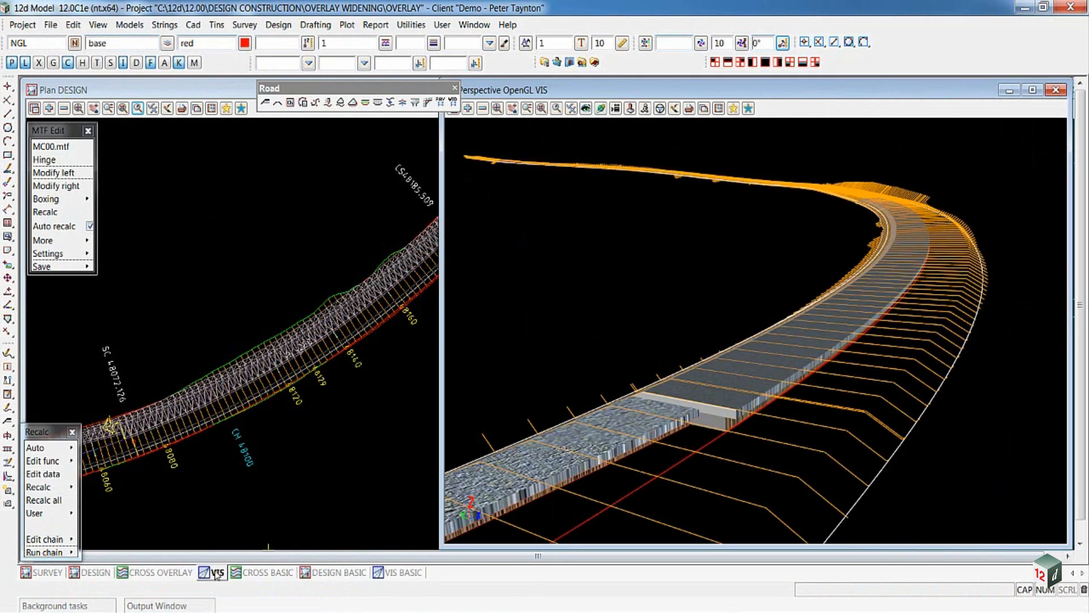
pyautogui.click(748, 109)
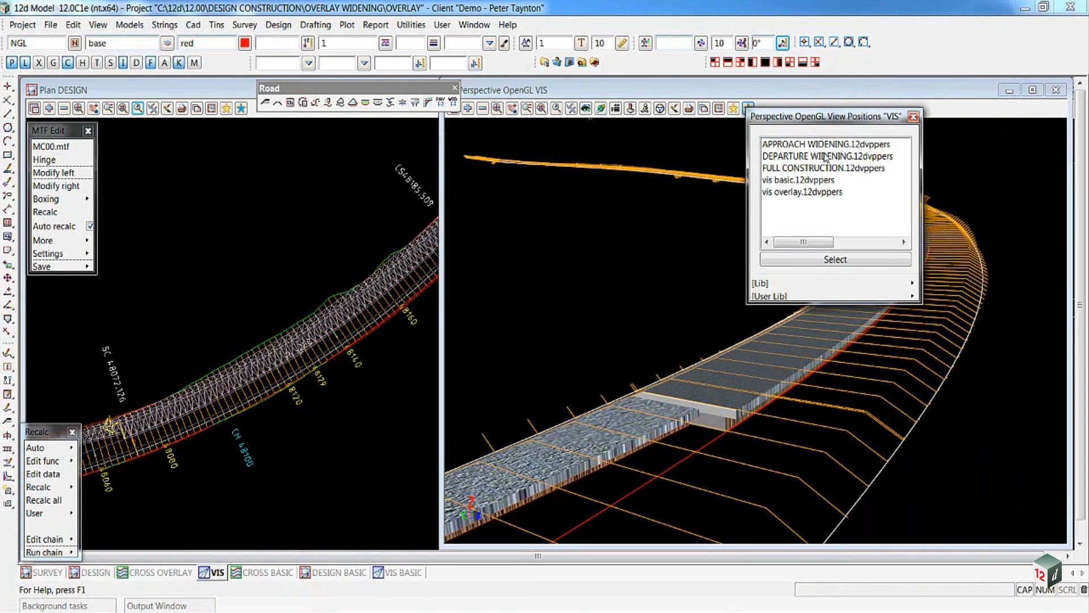
pyautogui.doubleClick(827, 145)
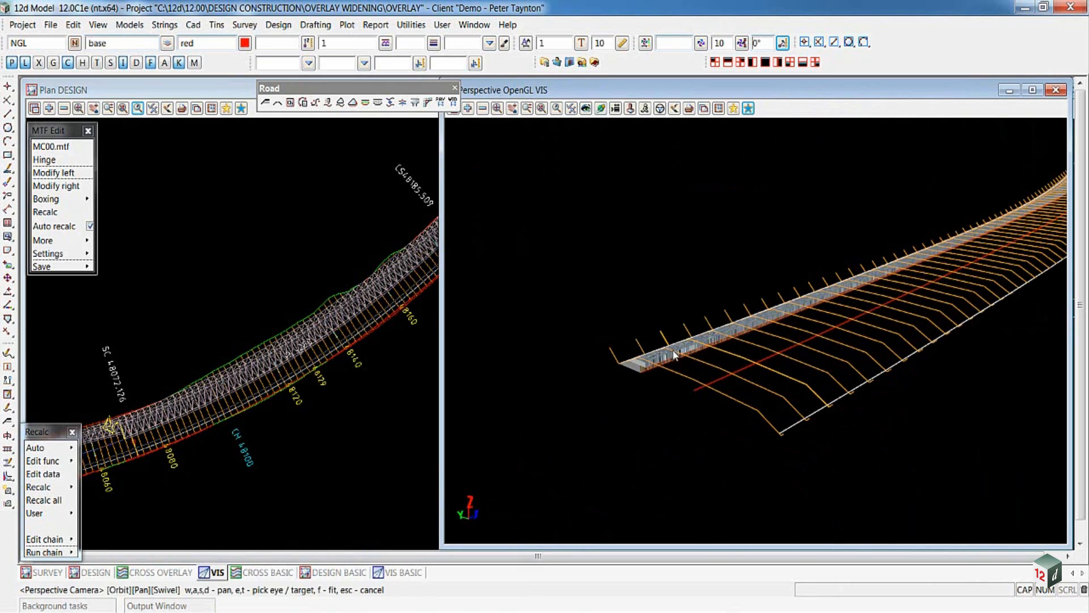
pyautogui.scroll(5, 626, 364)
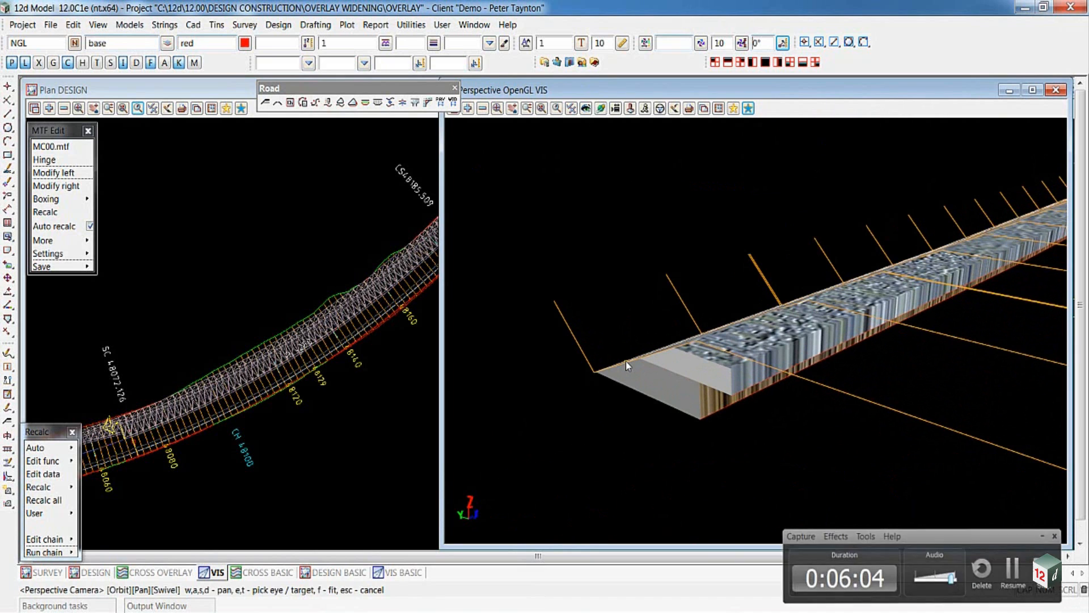
# Make the left Zone 1 approach pavement snippet active, apply it to the road, and close the left modifiers.
pyautogui.click(55, 173)
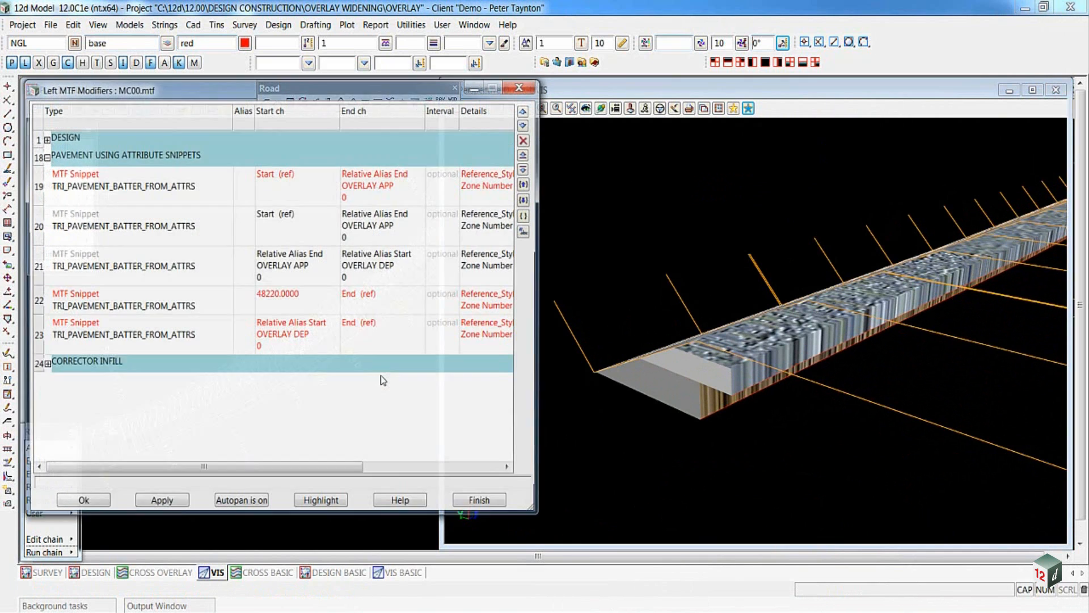
pyautogui.doubleClick(121, 187)
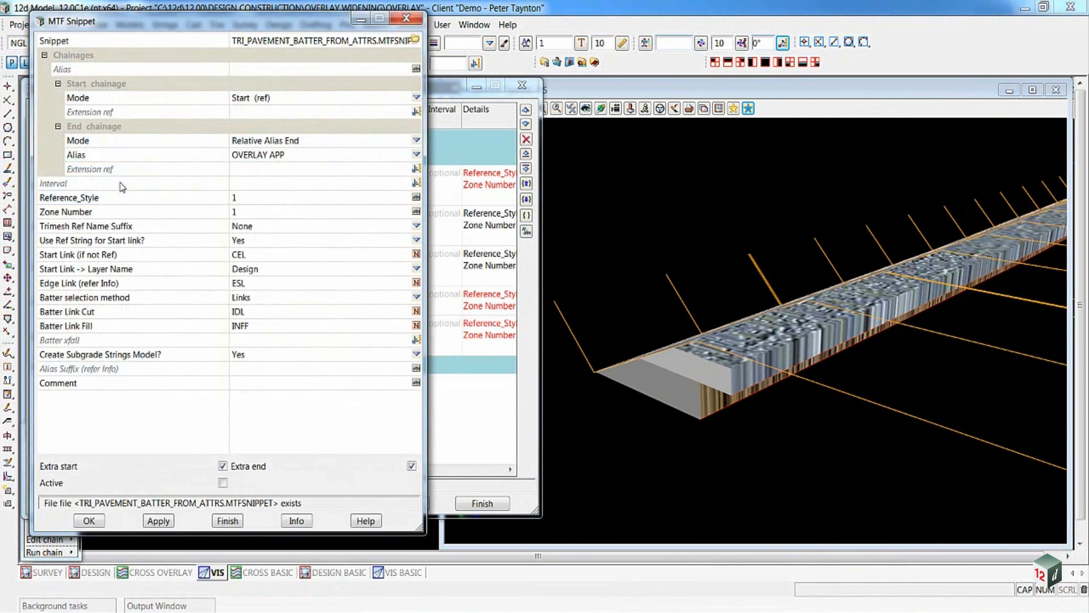
pyautogui.click(223, 482)
pyautogui.click(158, 520)
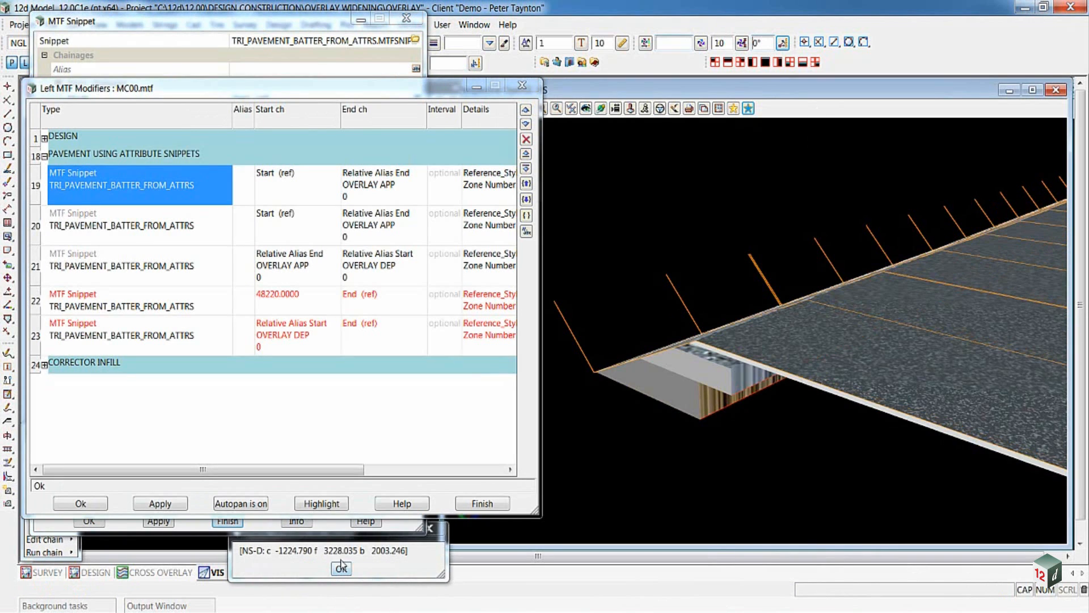
pyautogui.click(340, 568)
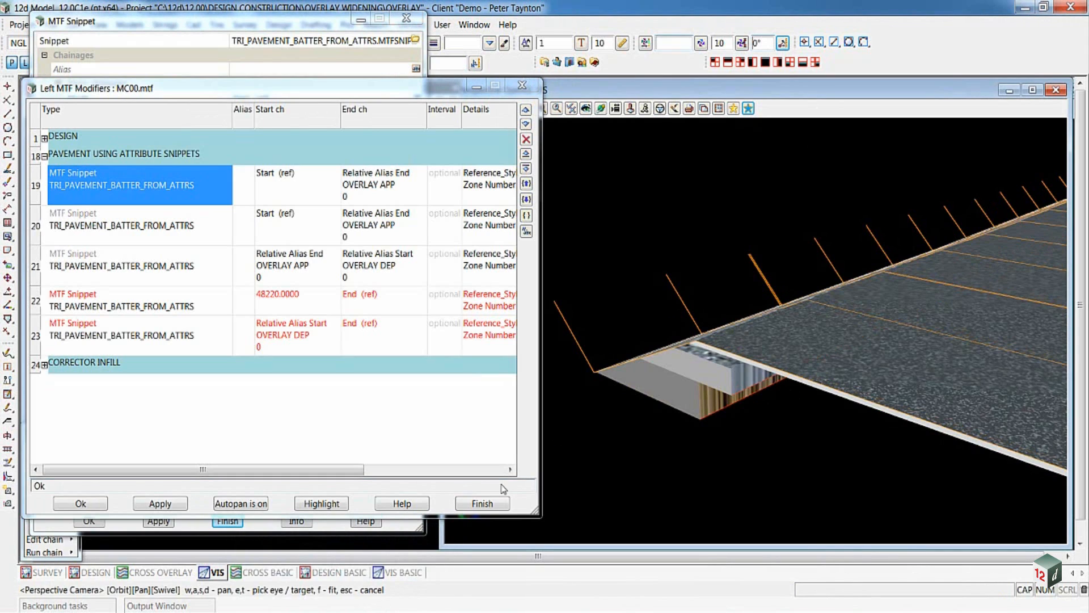
pyautogui.click(84, 503)
pyautogui.click(83, 503)
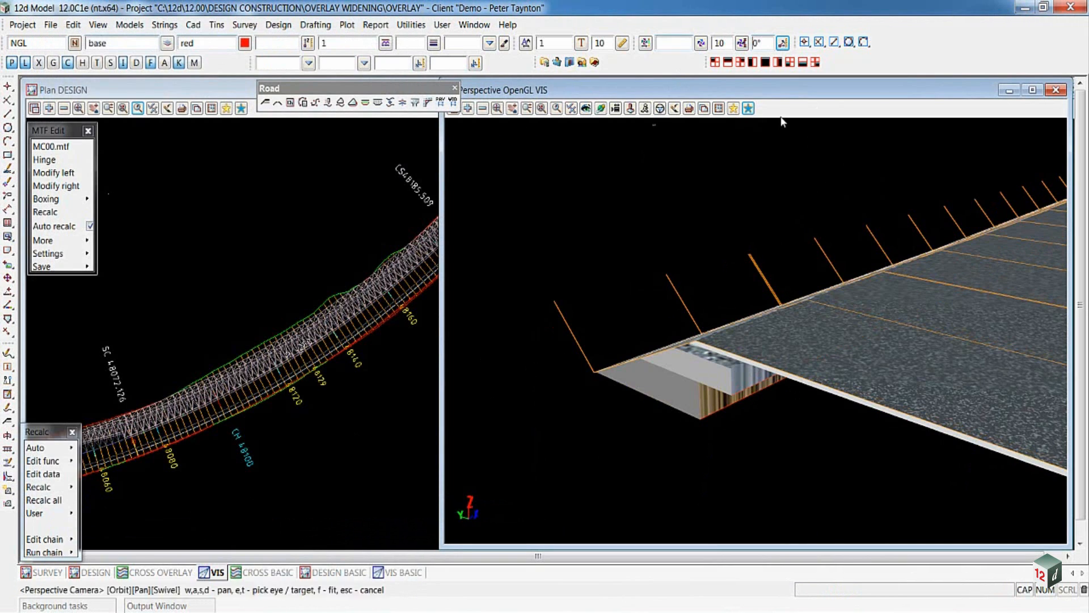
# Return to the section view, profile the design 48232 section from the plan, and examine its left side.
pyautogui.click(1009, 91)
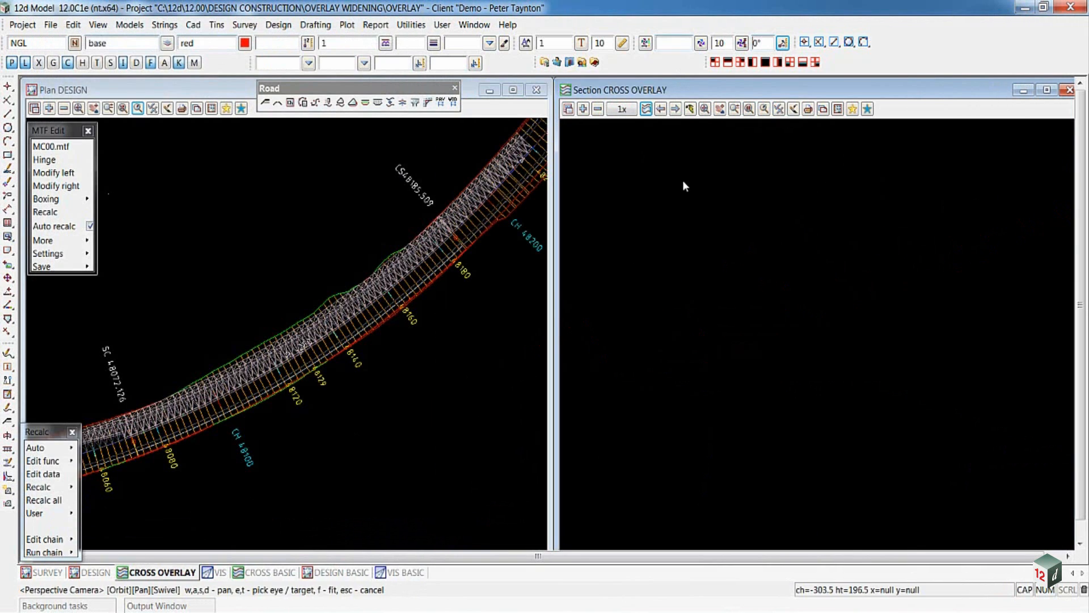
pyautogui.click(484, 111)
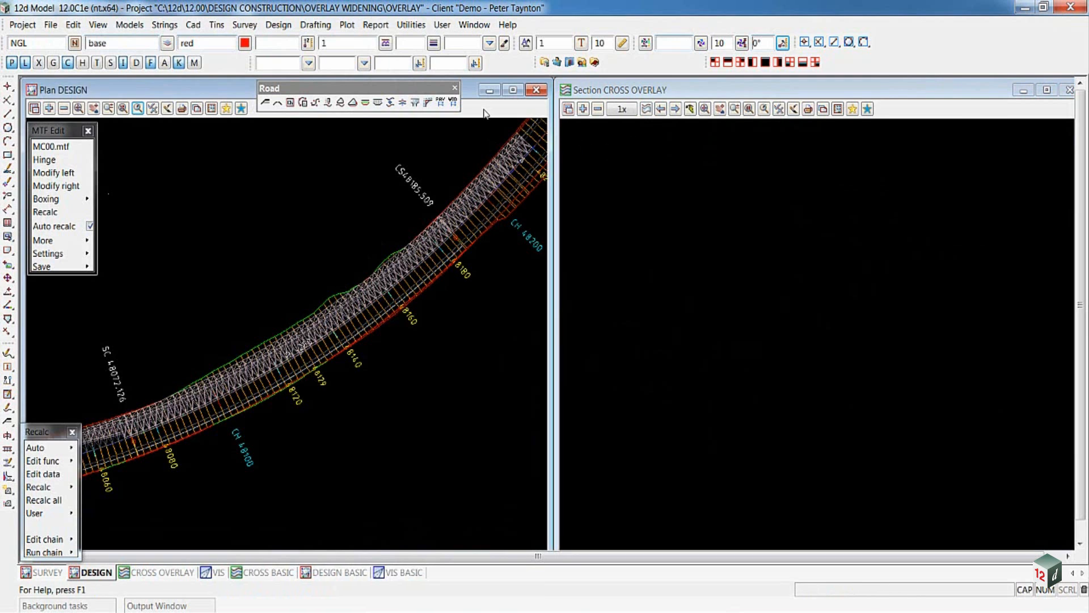
pyautogui.scroll(-4, 311, 318)
pyautogui.scroll(3, 463, 196)
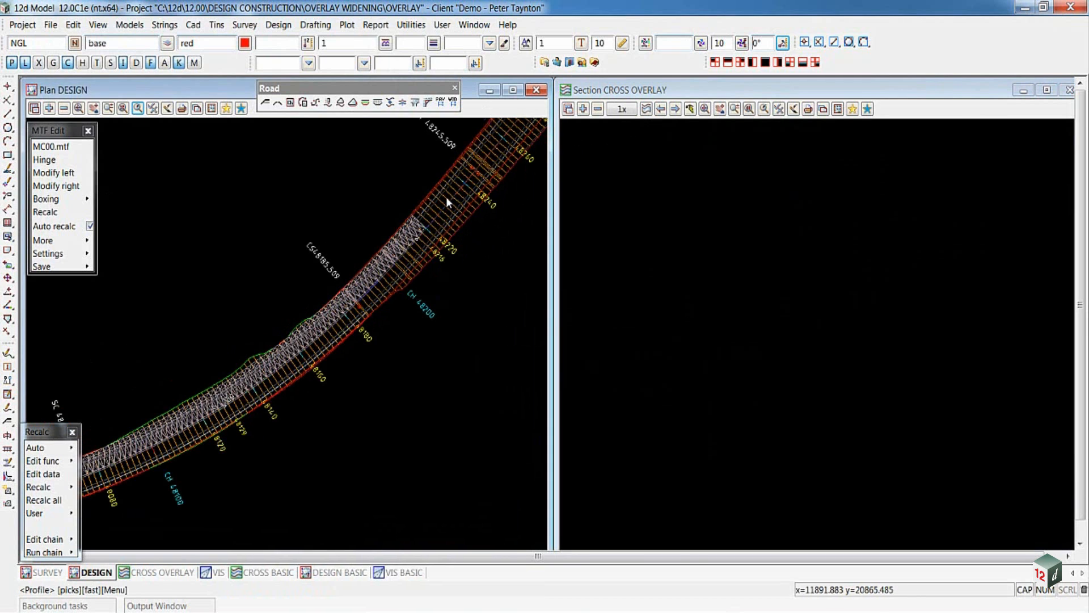
pyautogui.click(446, 196)
pyautogui.middleClick(445, 196)
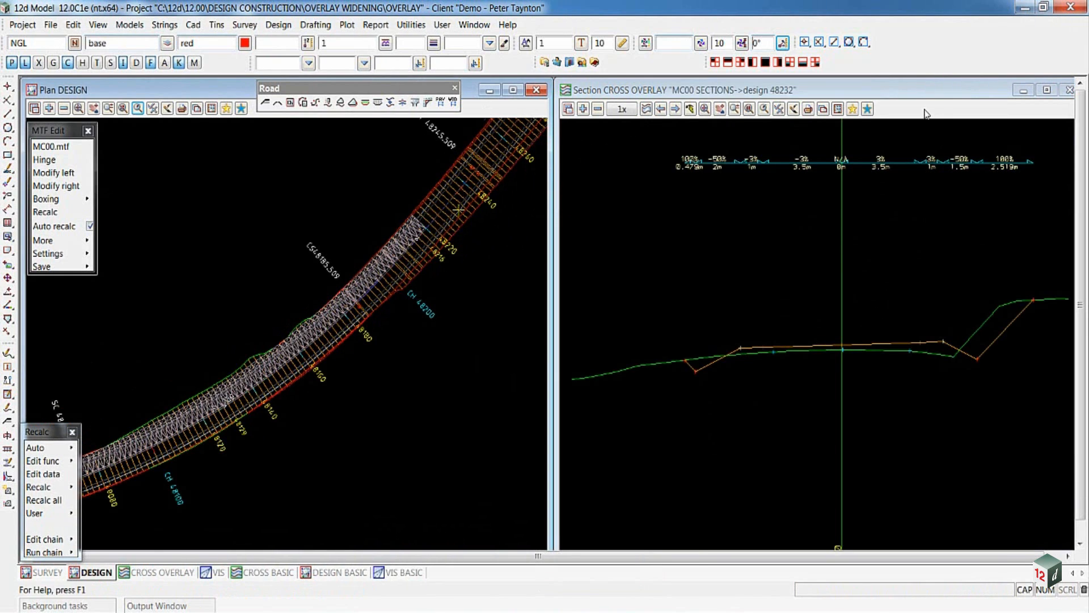
pyautogui.click(790, 284)
pyautogui.scroll(2, 672, 375)
pyautogui.scroll(2, 800, 308)
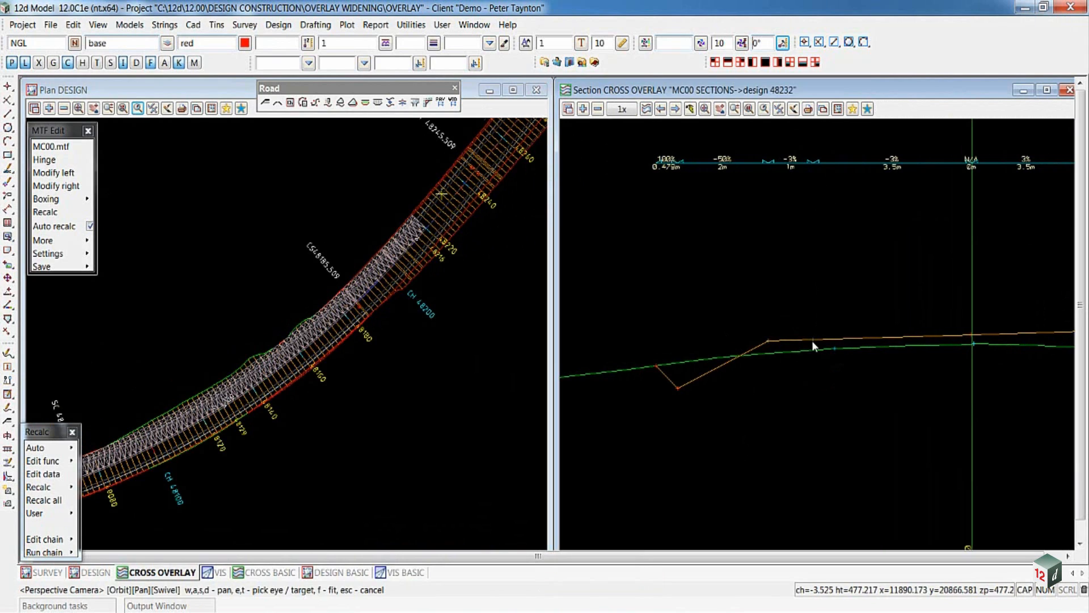
# Open the left pavement snippet starting at chainage 48220 and read its description on alias suffixes and subgrade strings.
pyautogui.click(47, 173)
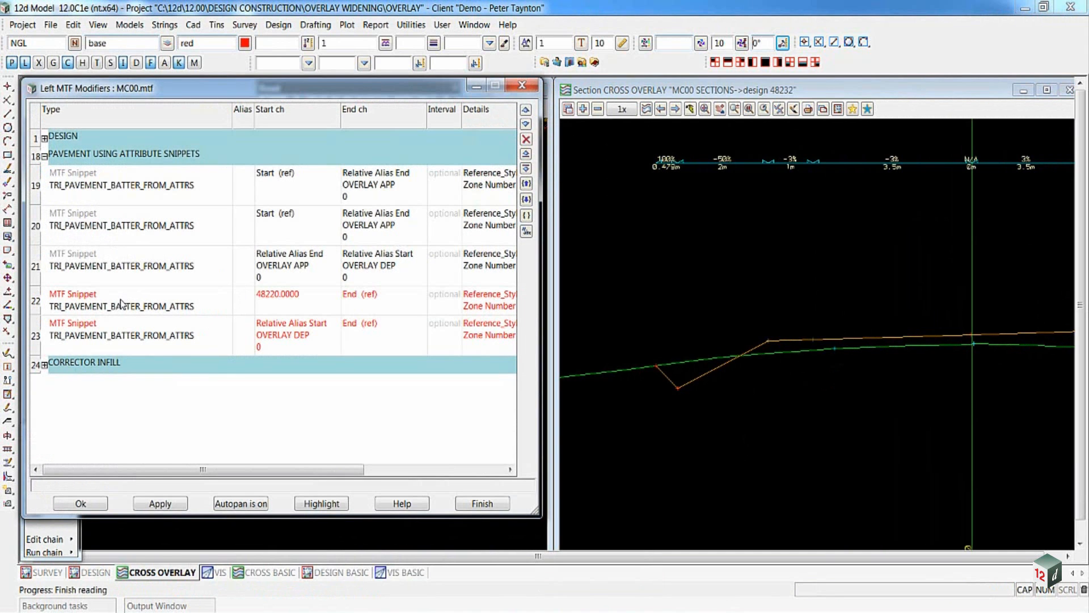
pyautogui.doubleClick(121, 298)
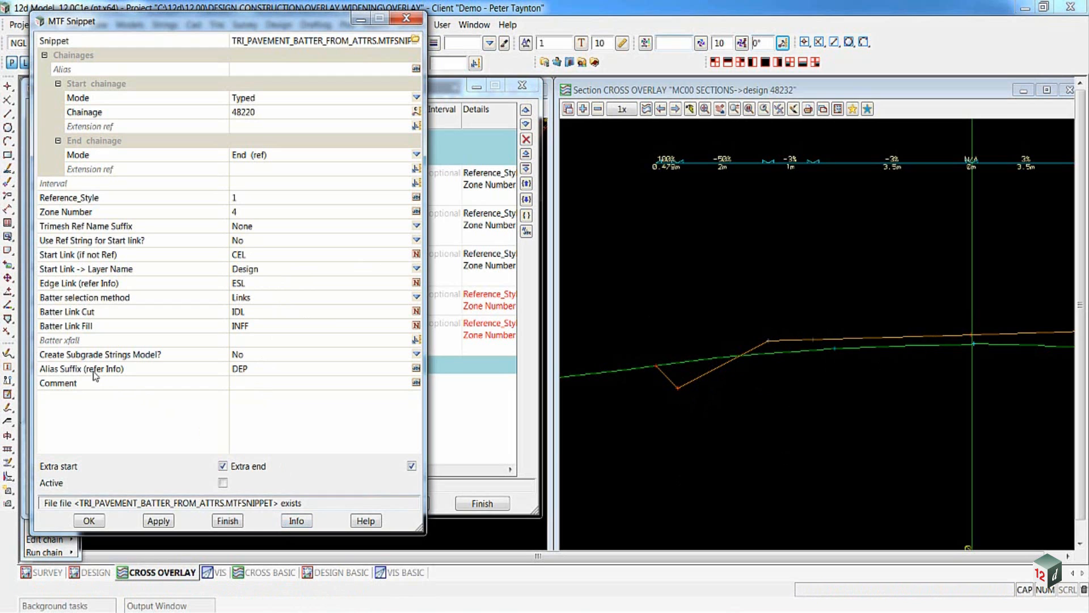
pyautogui.click(296, 521)
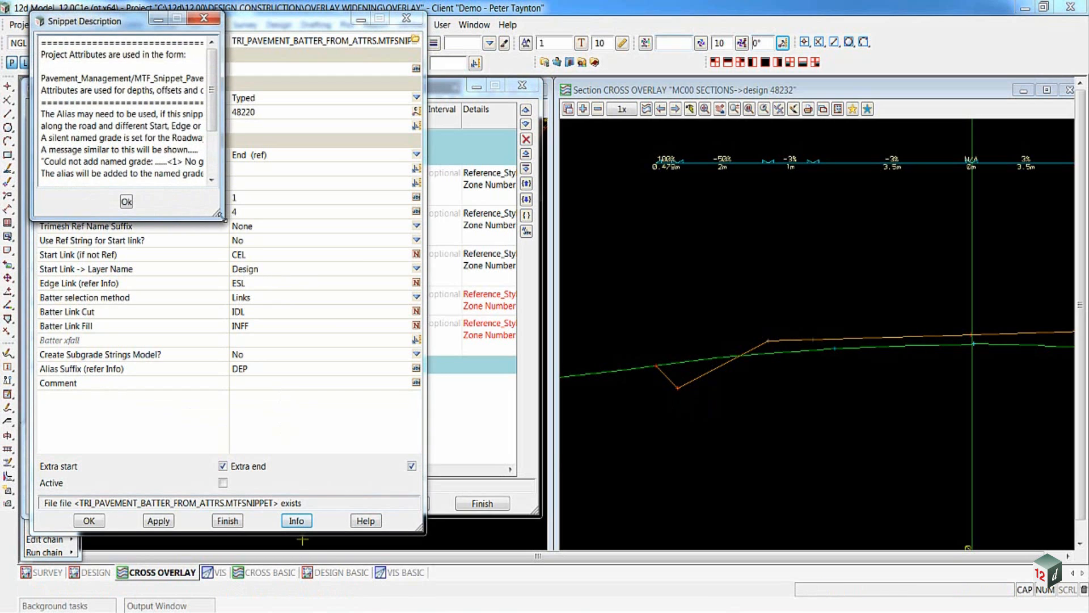
pyautogui.moveTo(219, 214); pyautogui.dragTo(527, 341)
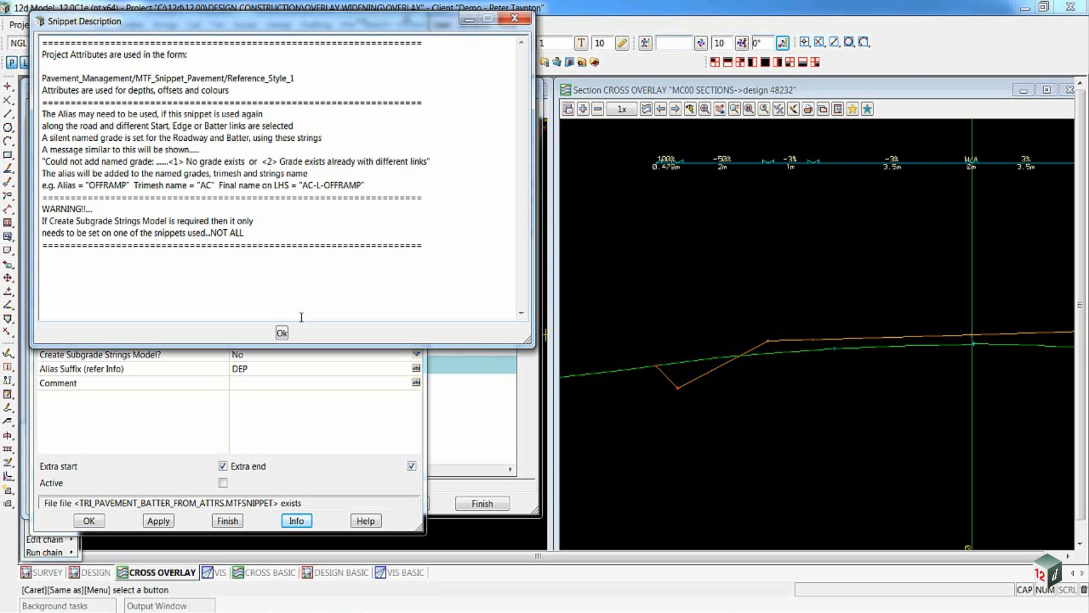
pyautogui.click(282, 332)
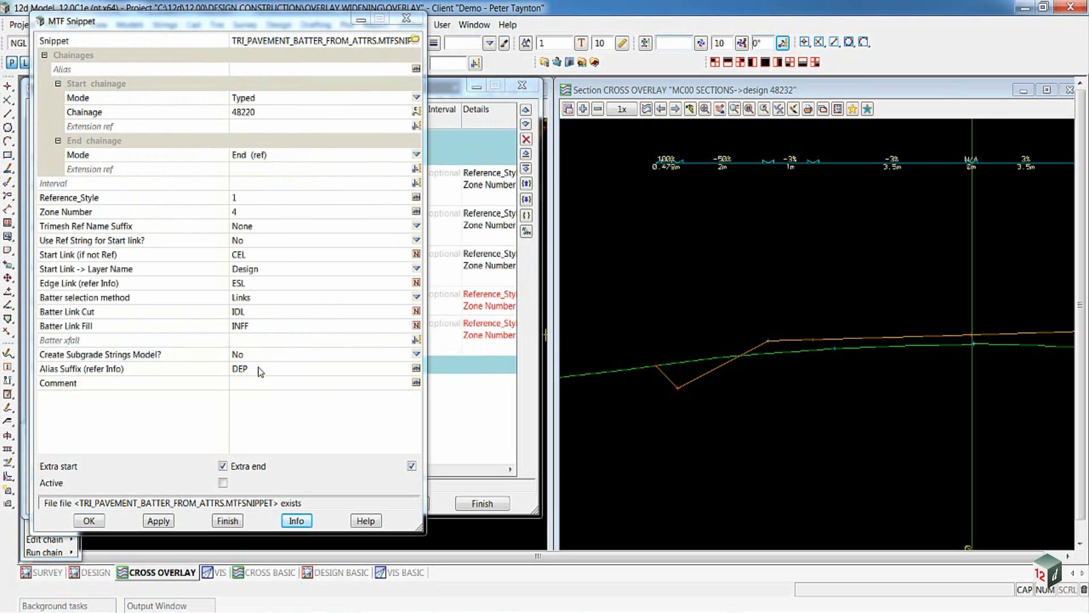
# Make the Zone 4 snippet active, try to apply it with a blank alias suffix, and close the error list.
pyautogui.click(255, 368)
pyautogui.press('BackSpace')
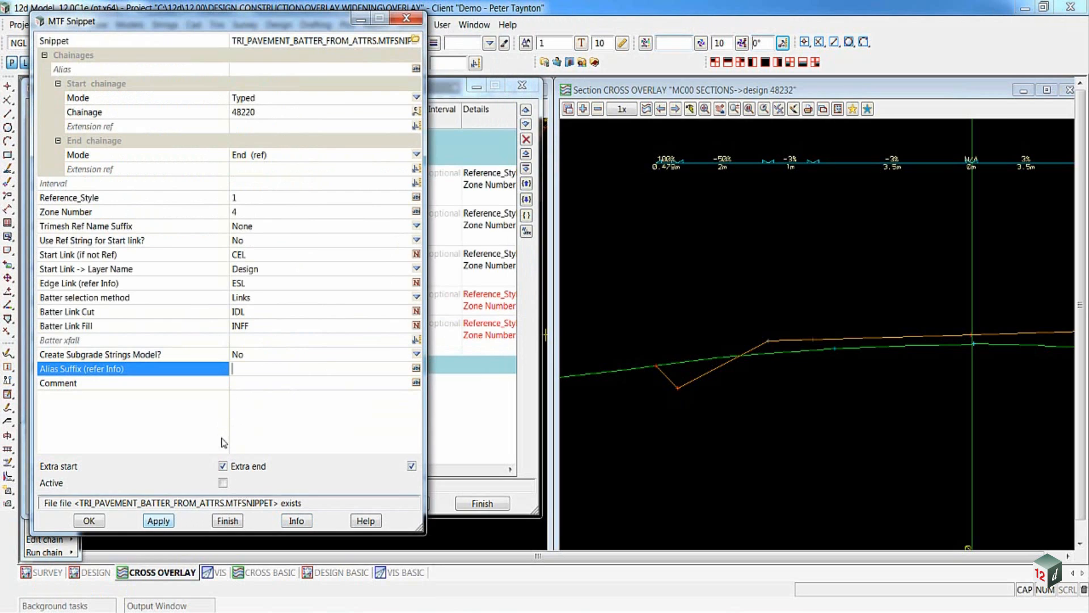
pyautogui.click(222, 483)
pyautogui.click(228, 520)
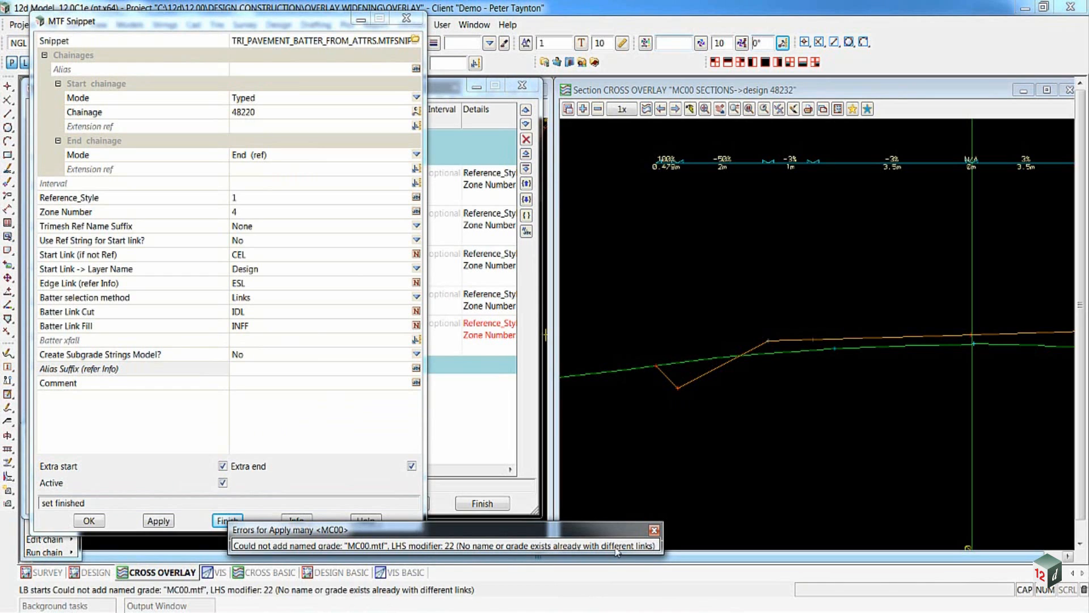
pyautogui.click(654, 530)
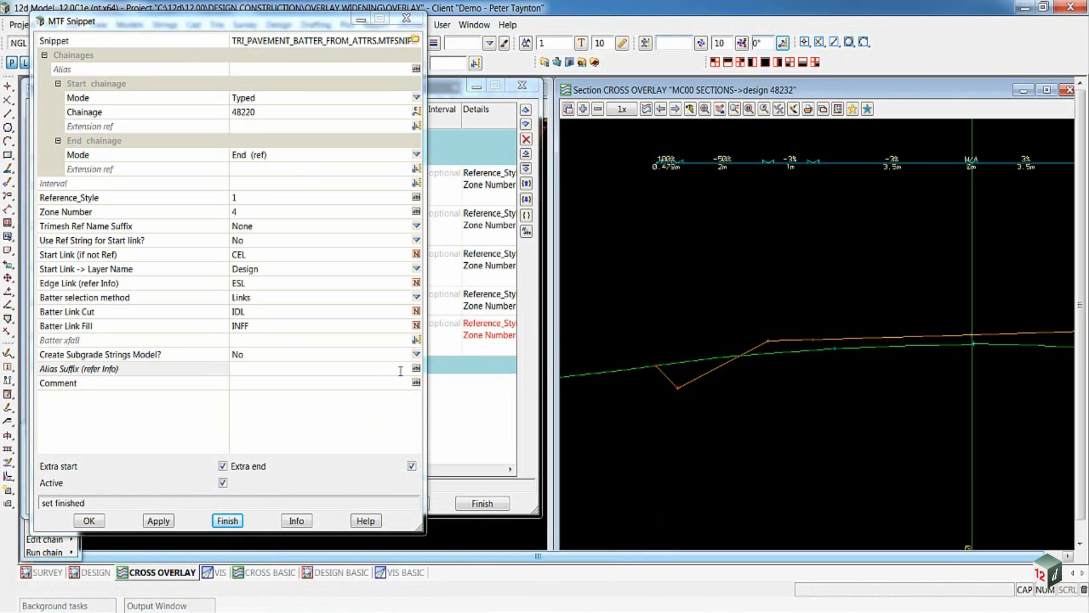
# Set the Zone 4 snippet's alias suffix to DEP and apply it to the road.
pyautogui.click(254, 368)
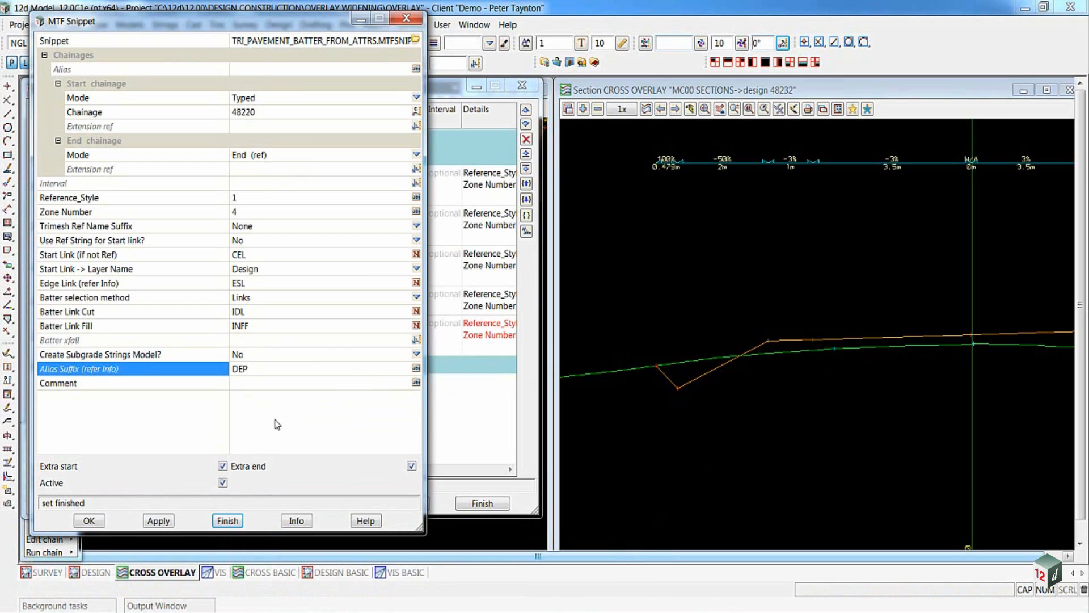
pyautogui.click(158, 522)
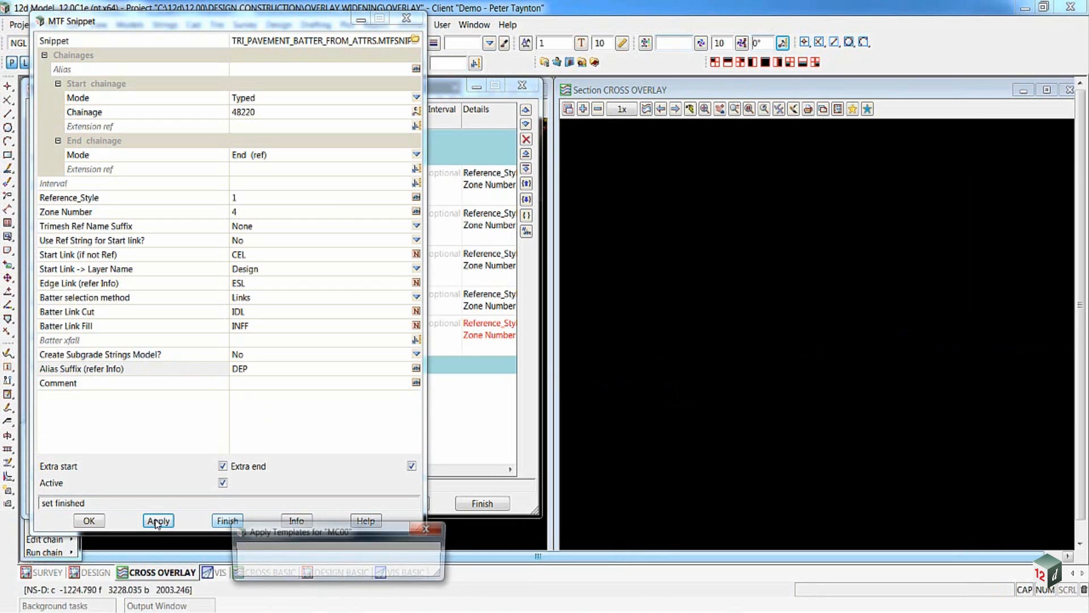
# Accept the Zone 4 snippet, close the left modifier list, and profile the design 48232 section to examine its left pavement layers.
pyautogui.click(92, 521)
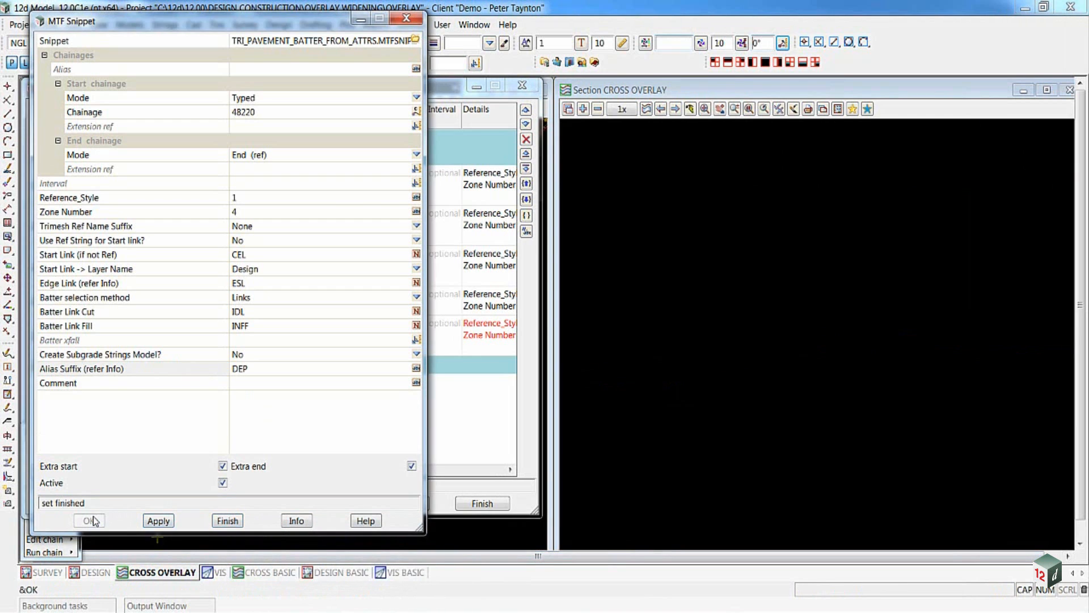
pyautogui.click(482, 504)
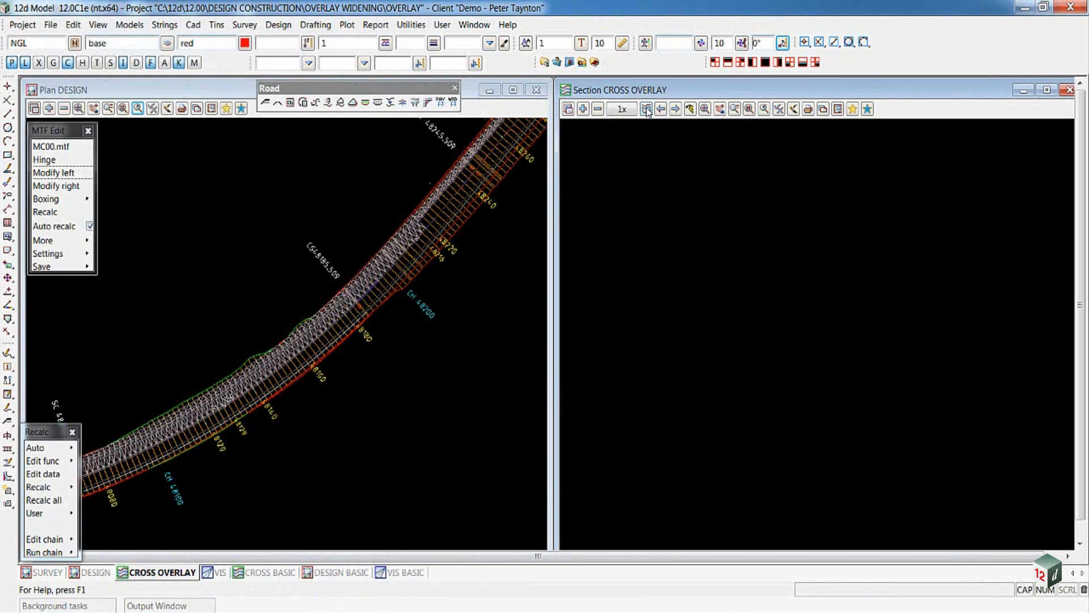
pyautogui.click(451, 199)
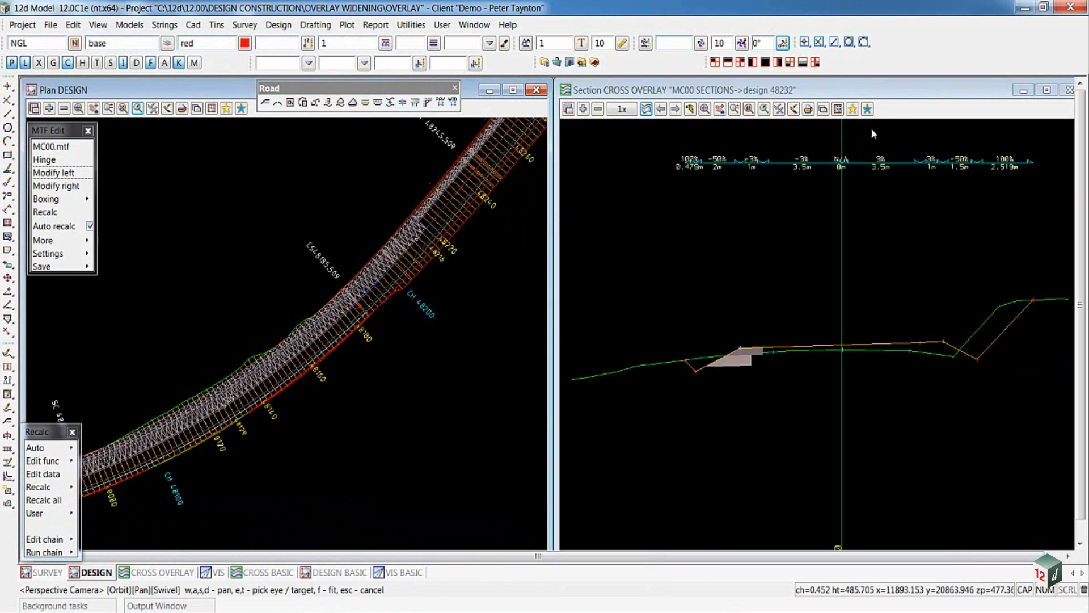
pyautogui.click(895, 110)
pyautogui.scroll(3, 723, 365)
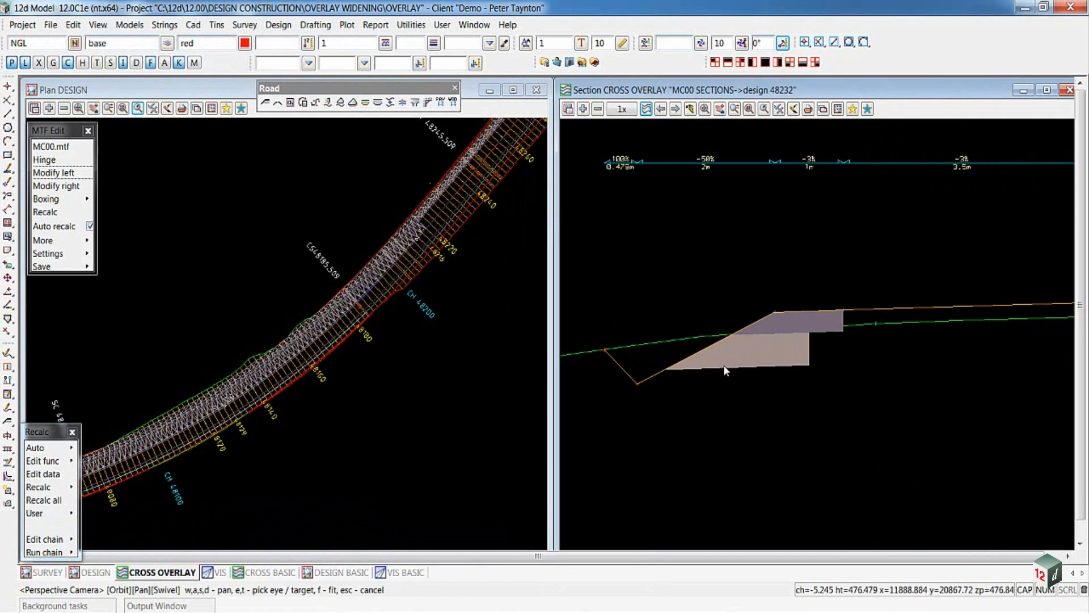
# Inquire on a left pavement layer in the section using the 12d Inquire style.
pyautogui.press('F2')
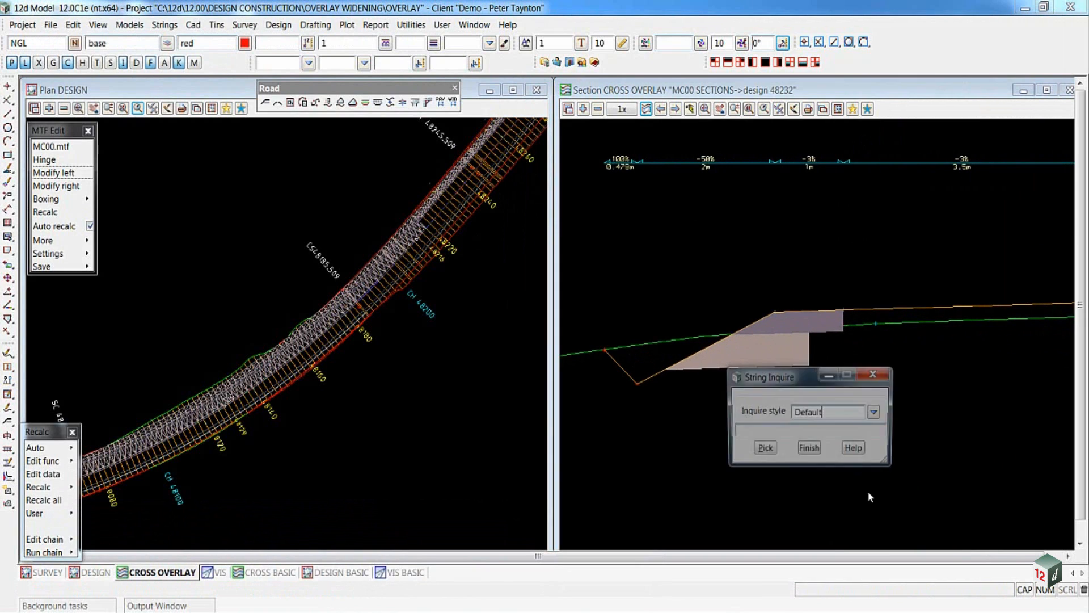
pyautogui.click(876, 413)
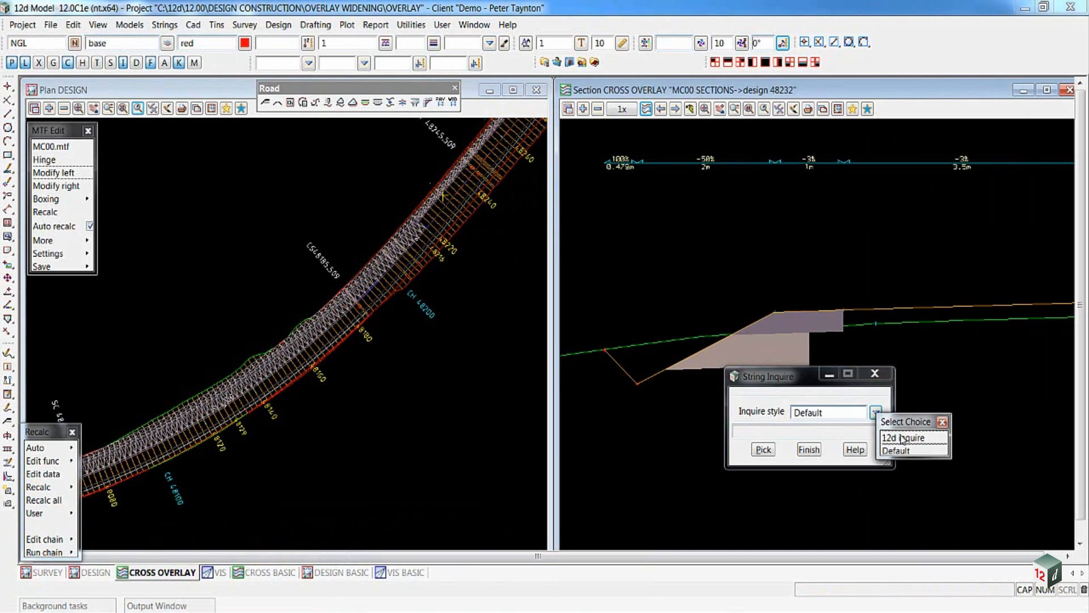
pyautogui.click(903, 437)
pyautogui.moveTo(785, 377); pyautogui.dragTo(781, 434)
pyautogui.click(764, 368)
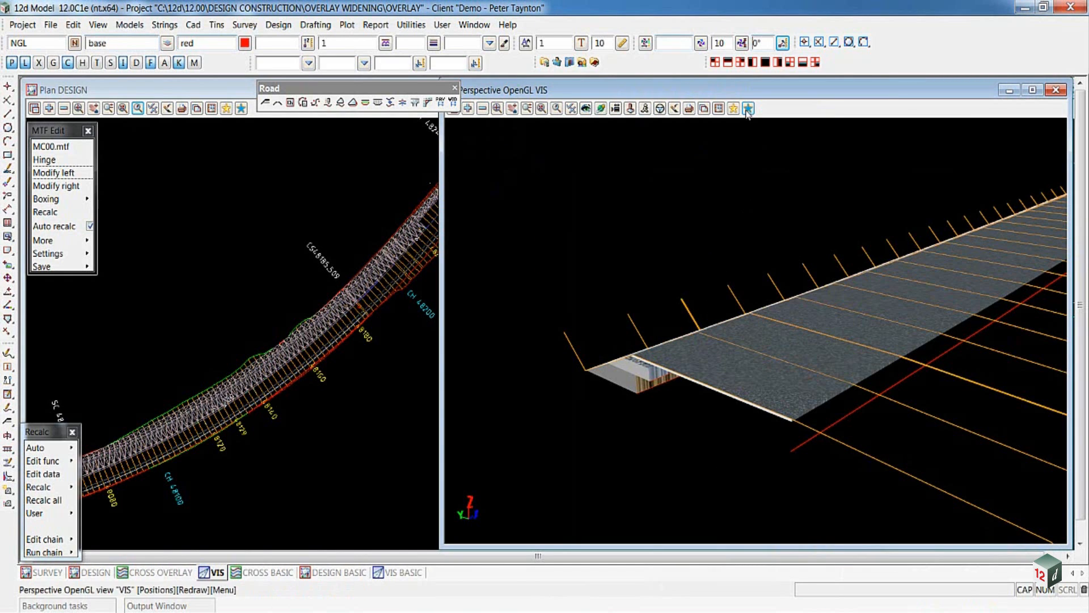
# Show the departure widening in the 3D perspective from the stored DEPARTURE WIDENING view position.
pyautogui.click(748, 108)
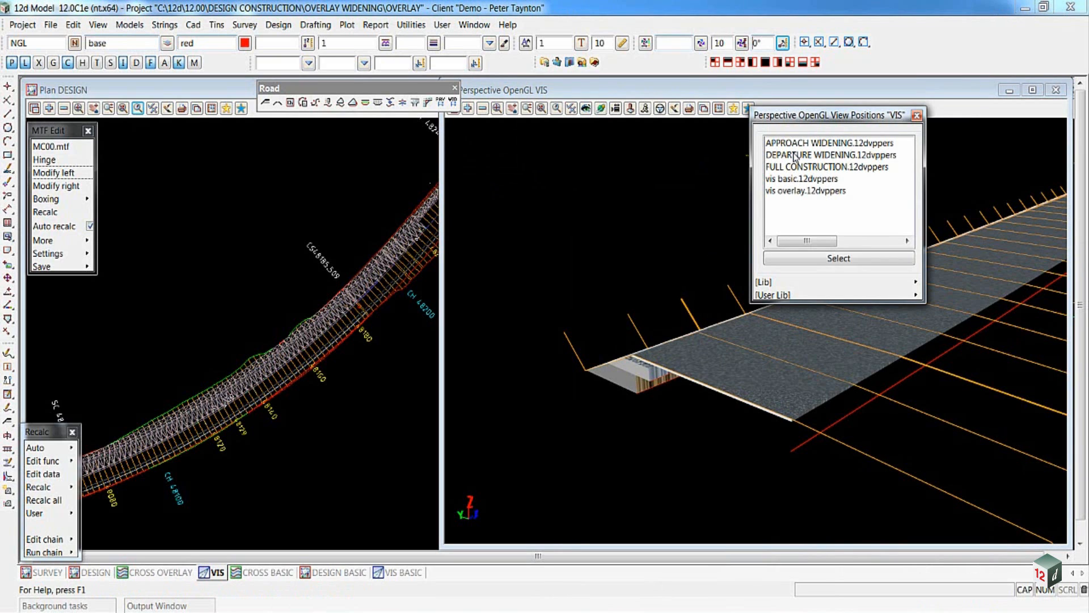
pyautogui.doubleClick(794, 158)
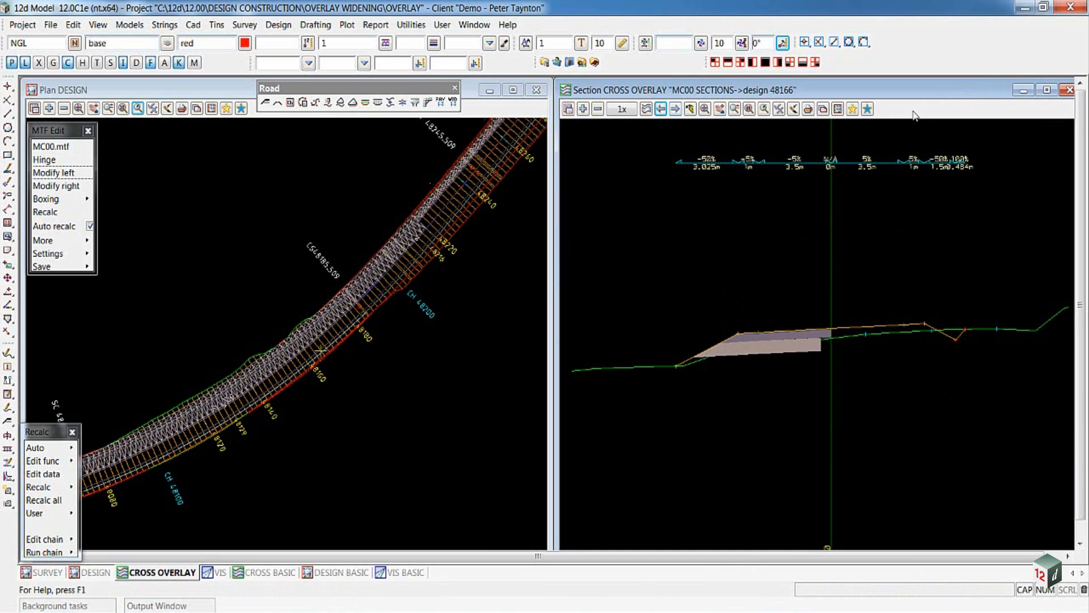
# Examine the left batter of the design 48166 section and advance the section view to design 48176.
pyautogui.scroll(3, 675, 355)
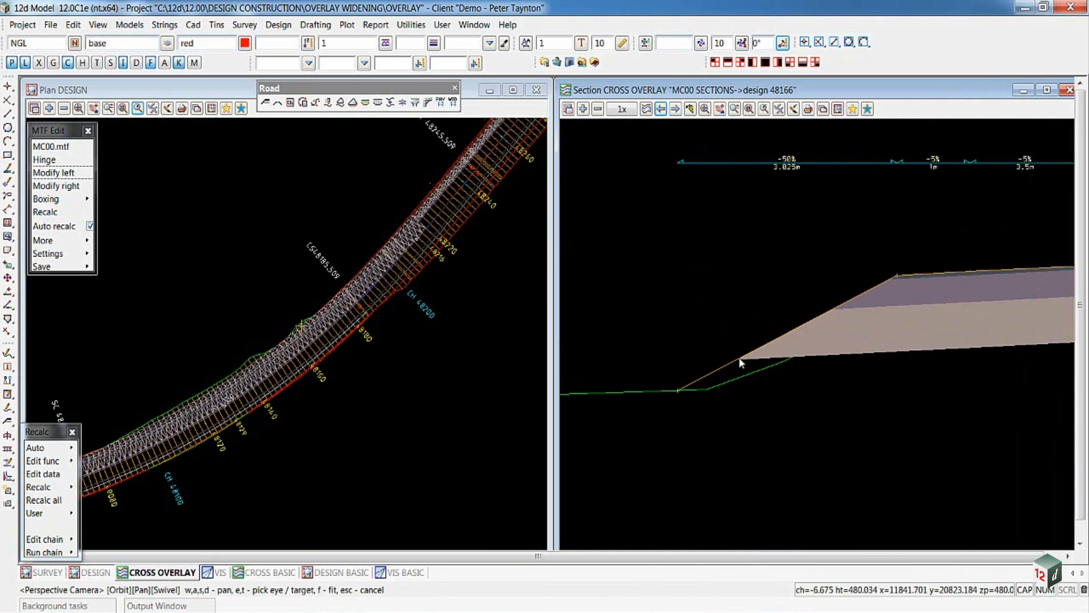
pyautogui.click(675, 109)
pyautogui.click(674, 109)
pyautogui.click(674, 110)
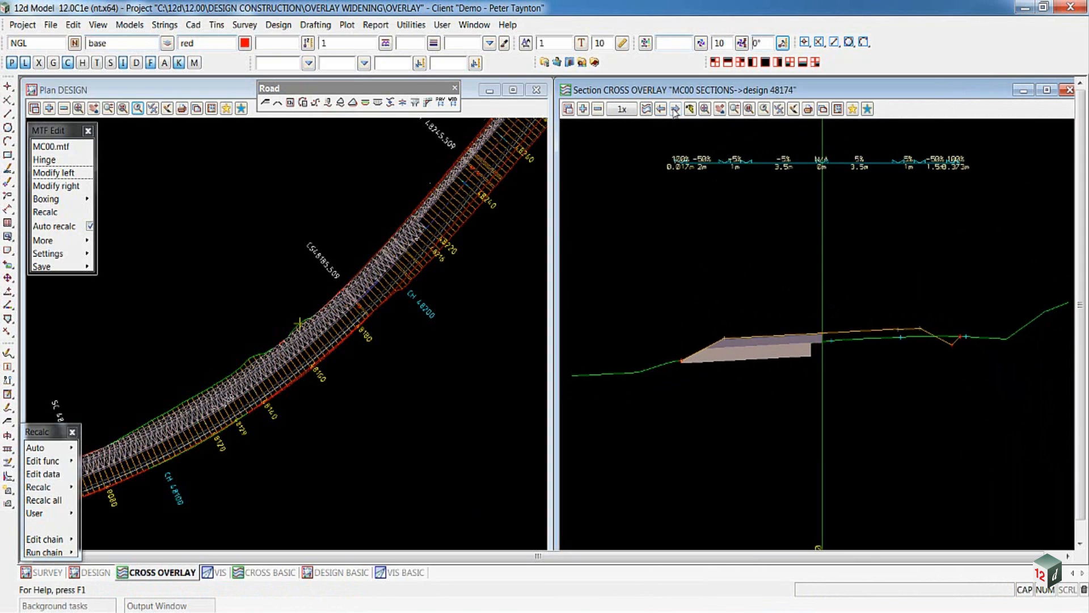
pyautogui.click(675, 109)
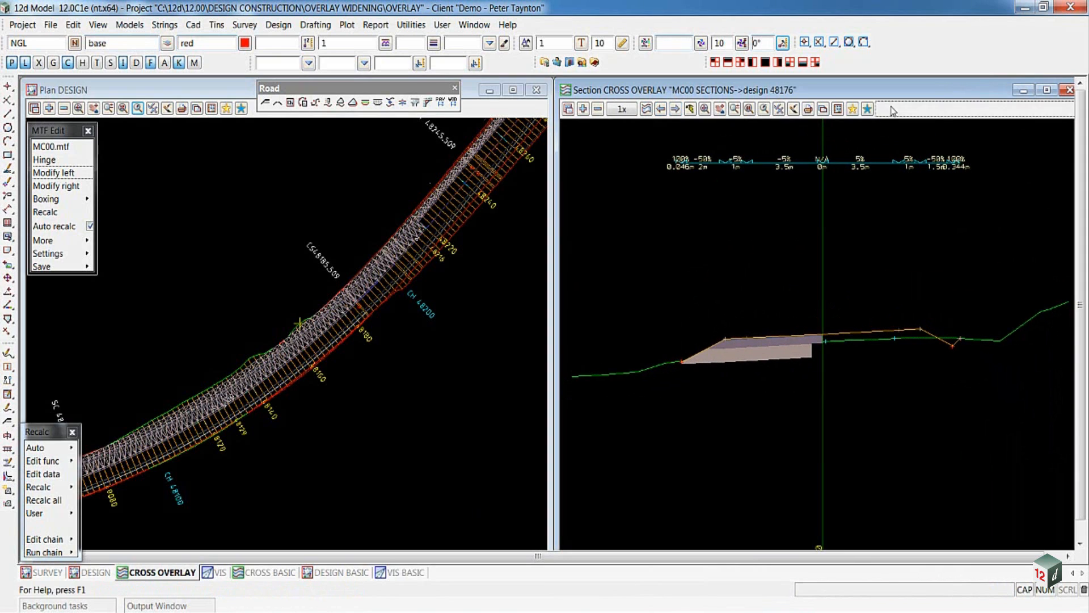
# Examine where the lowest pavement layer meets the left batter toe in the design 48176 section.
pyautogui.scroll(8, 664, 365)
pyautogui.scroll(1, 735, 371)
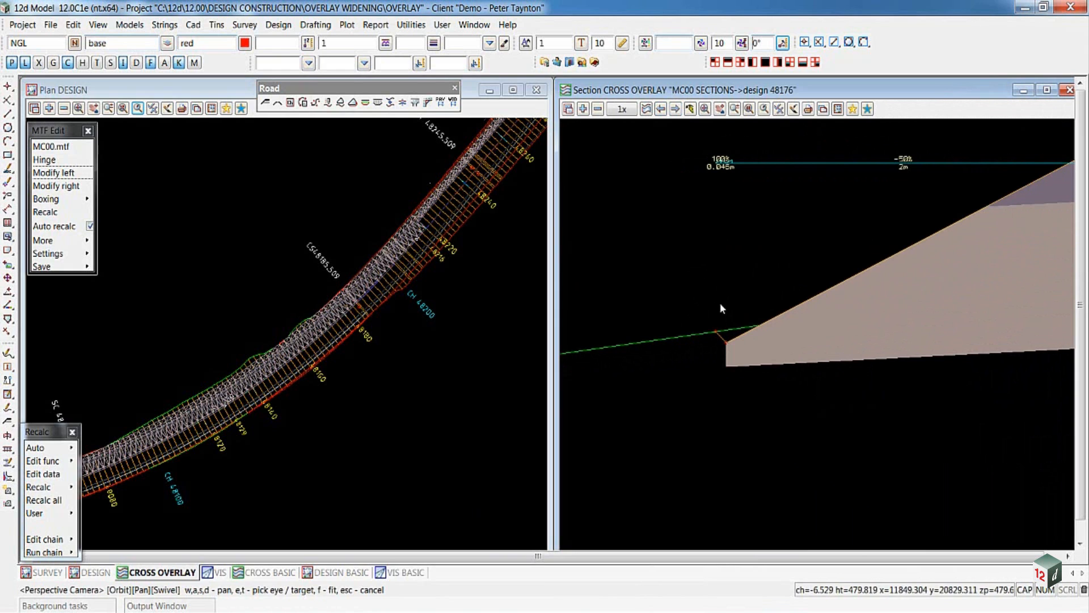
pyautogui.click(896, 109)
pyautogui.scroll(-2, 669, 315)
pyautogui.scroll(1, 723, 311)
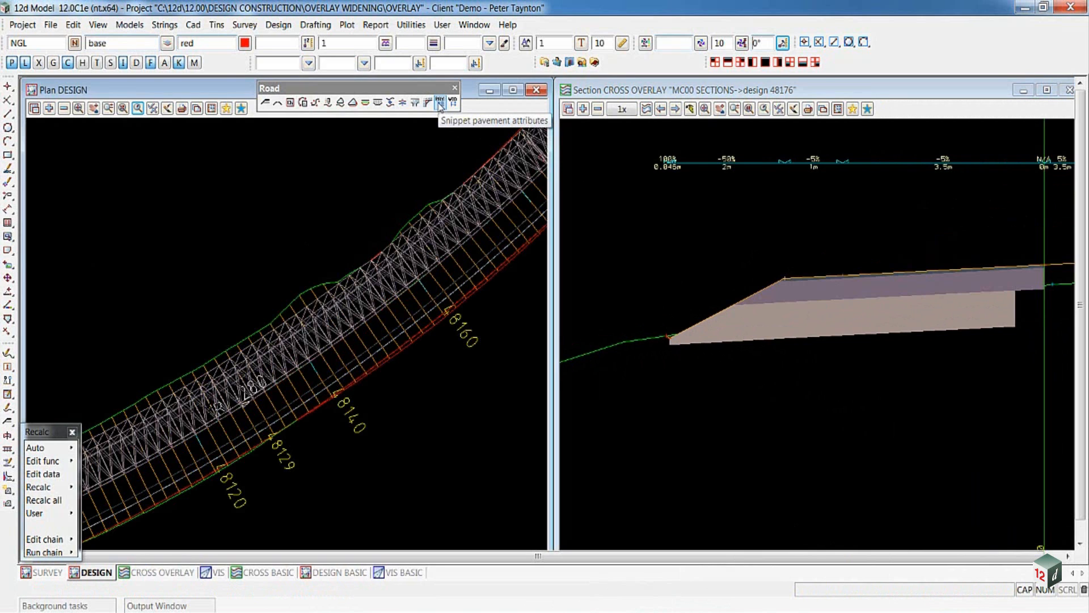
# Open the snippet pavement attributes manager and set the Zone_3 Layer_3 depth to -0.3, saving the attributes.
pyautogui.click(440, 105)
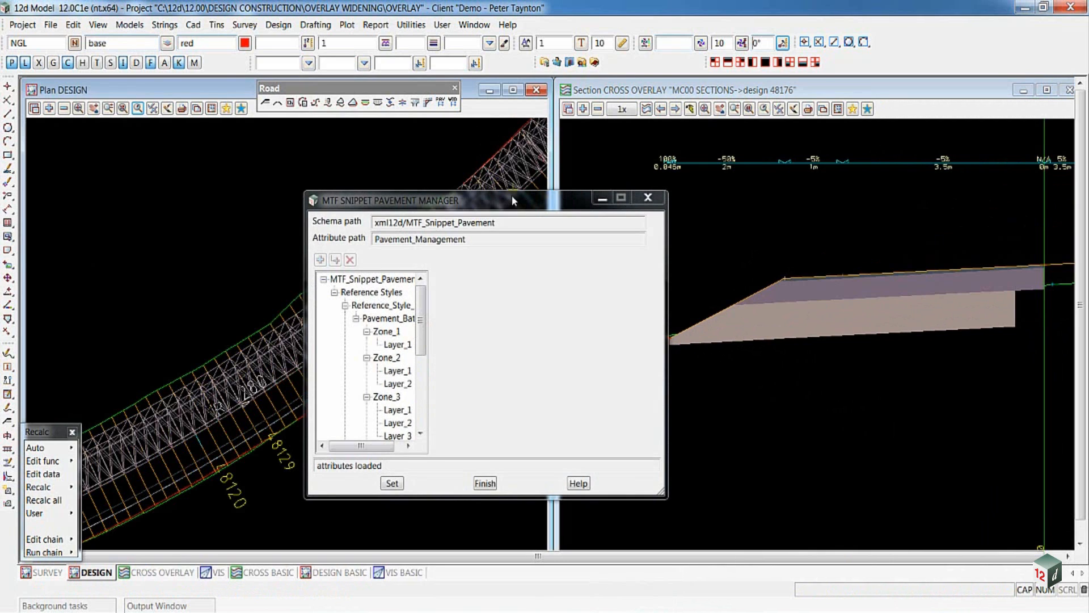
pyautogui.moveTo(511, 193); pyautogui.dragTo(273, 142)
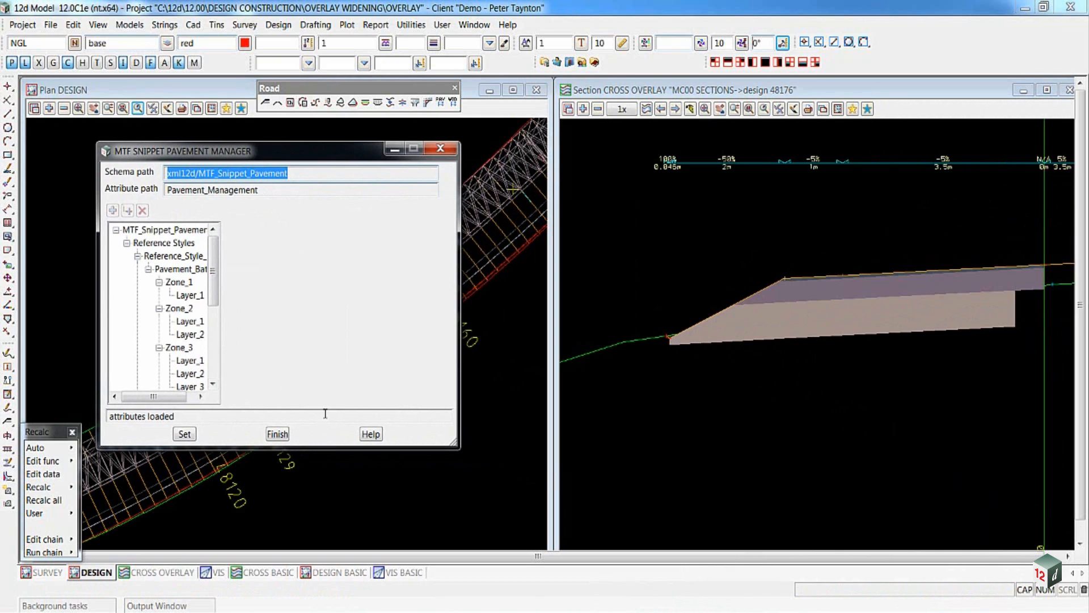
pyautogui.moveTo(466, 456); pyautogui.dragTo(569, 557)
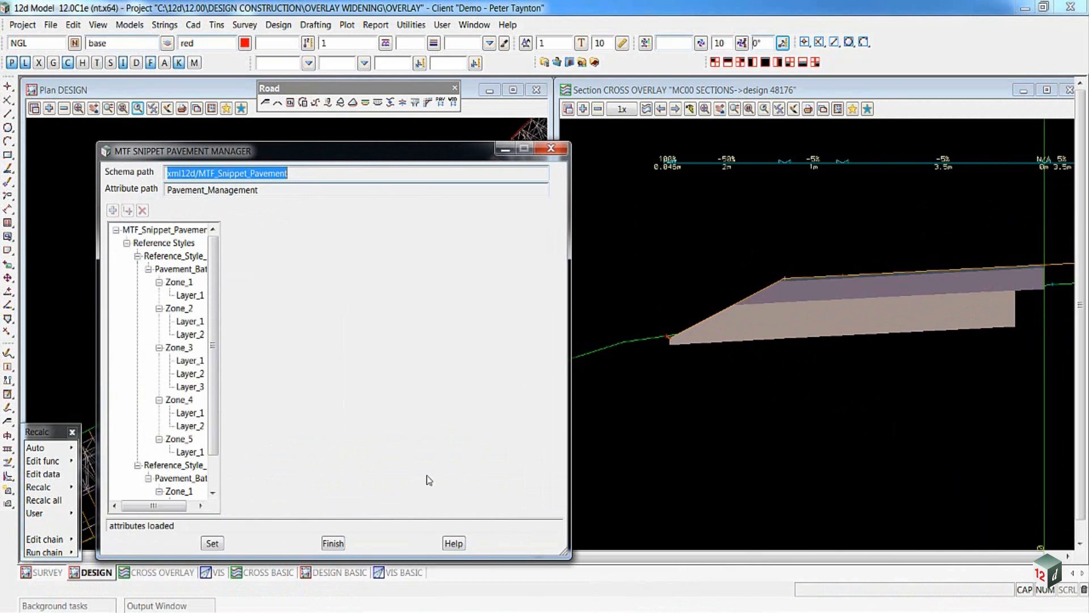
pyautogui.click(181, 348)
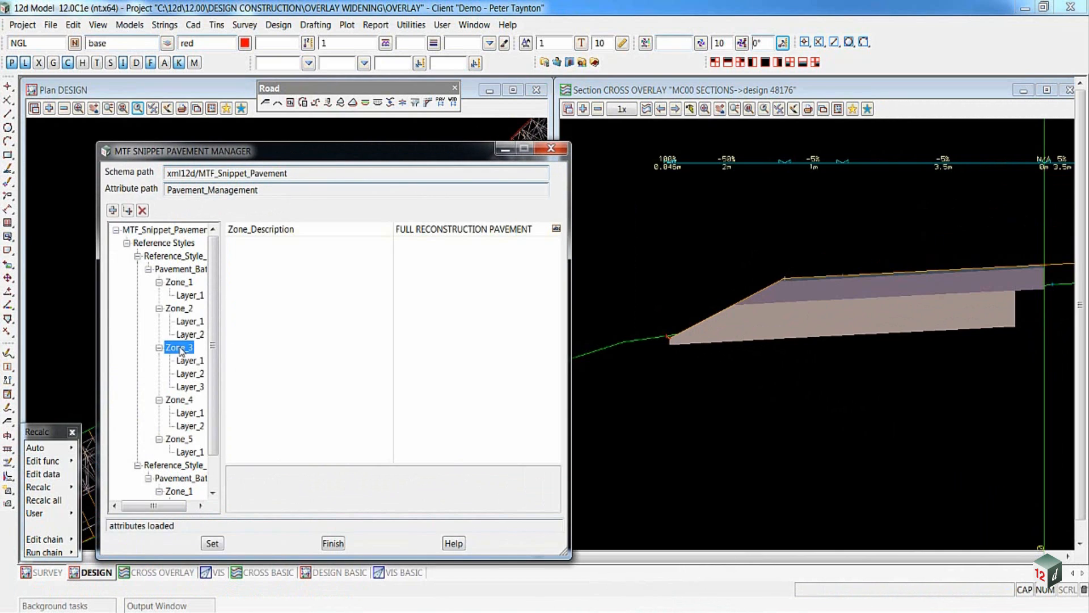
pyautogui.click(190, 387)
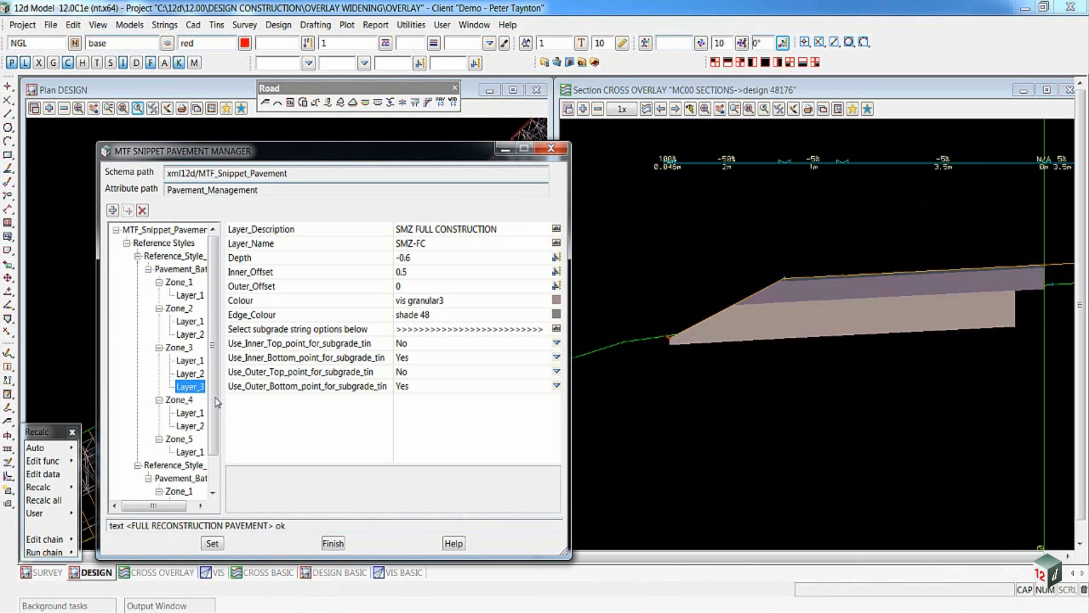
pyautogui.click(409, 257)
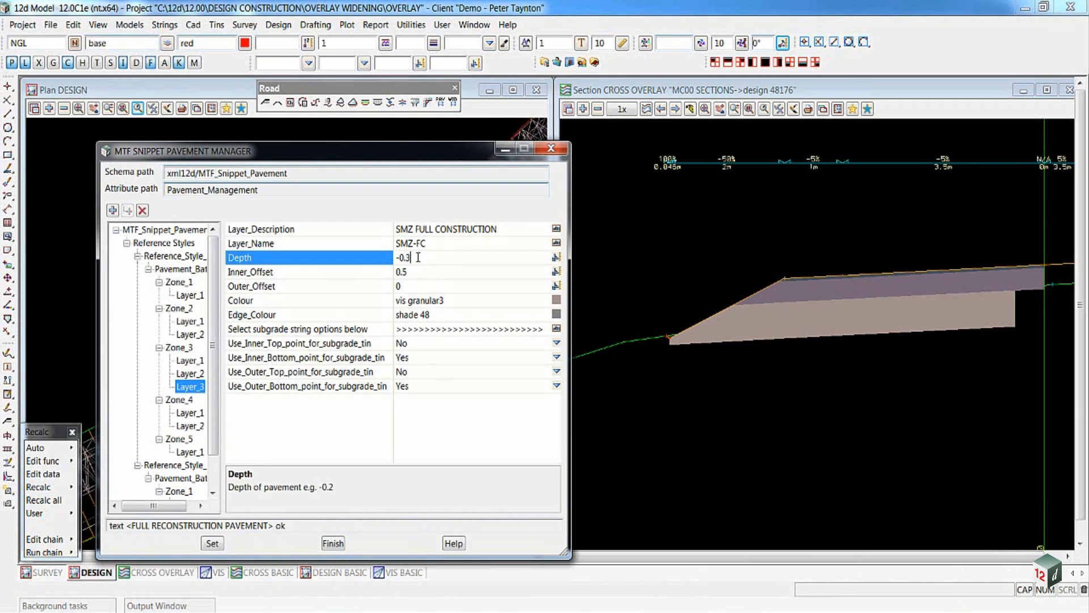
pyautogui.click(212, 543)
# Recalculate the road function by selecting its design 48176 section string.
pyautogui.click(43, 488)
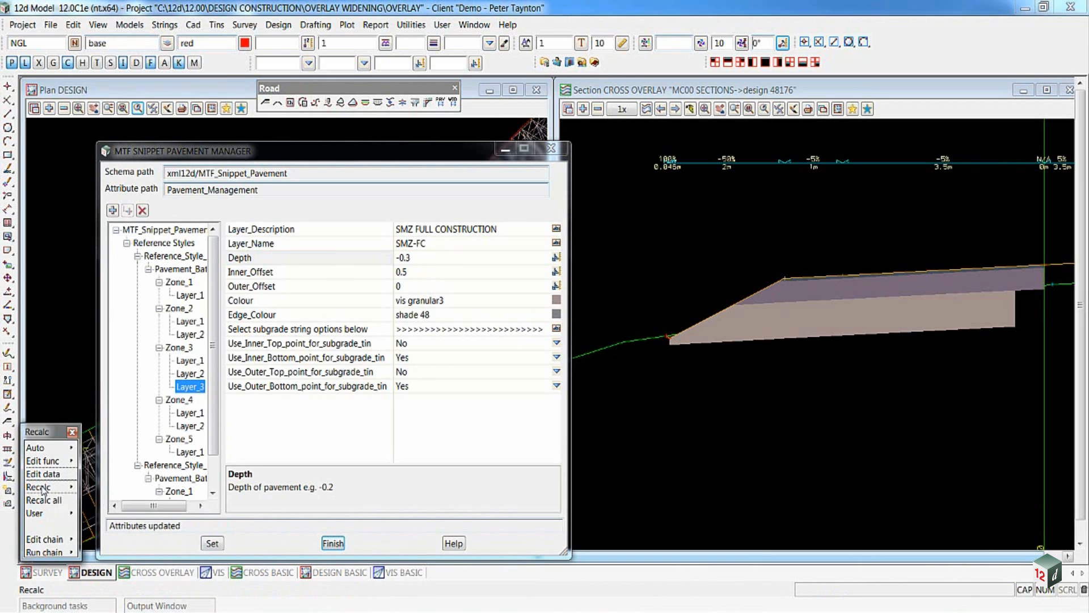
pyautogui.click(816, 278)
pyautogui.middleClick(812, 282)
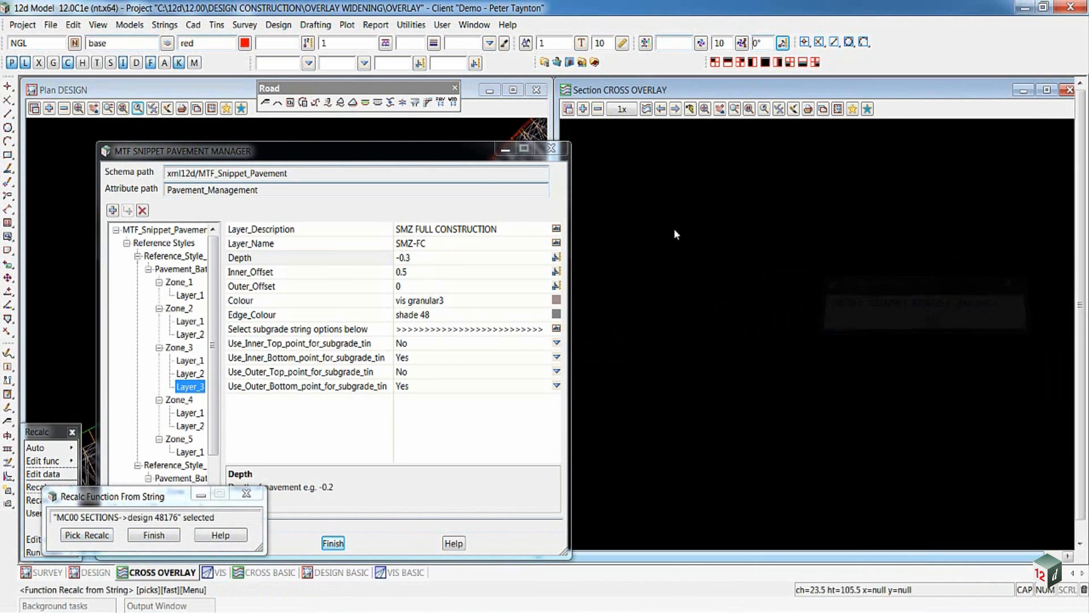
# Move the pavement manager clear of the views, profile the design 48144 section from the plan, and examine its left pavement layers.
pyautogui.moveTo(419, 153); pyautogui.dragTo(709, 471)
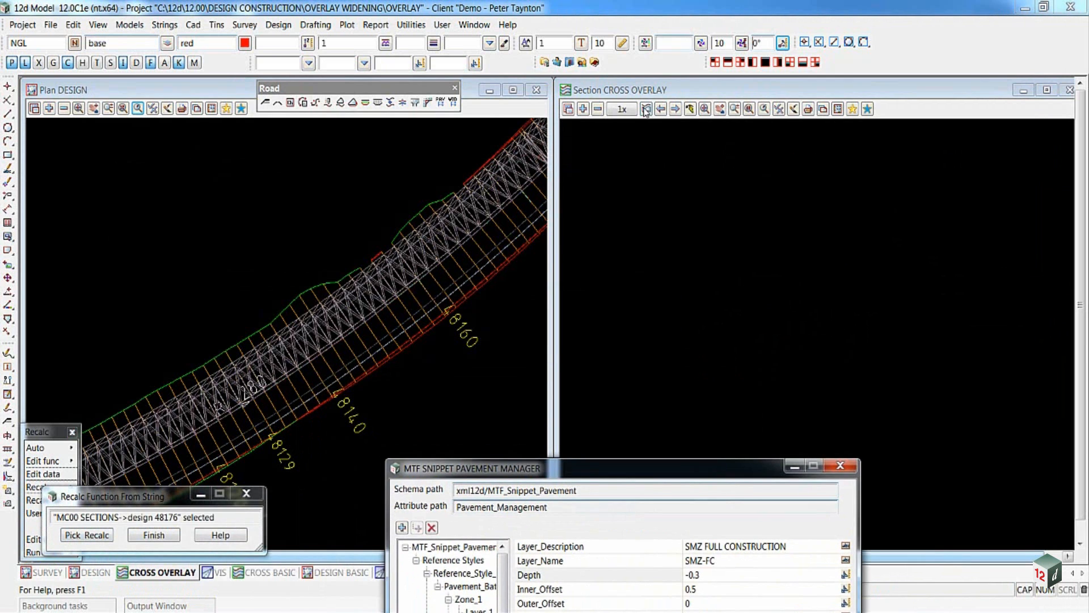
pyautogui.click(645, 109)
pyautogui.click(336, 353)
pyautogui.middleClick(336, 353)
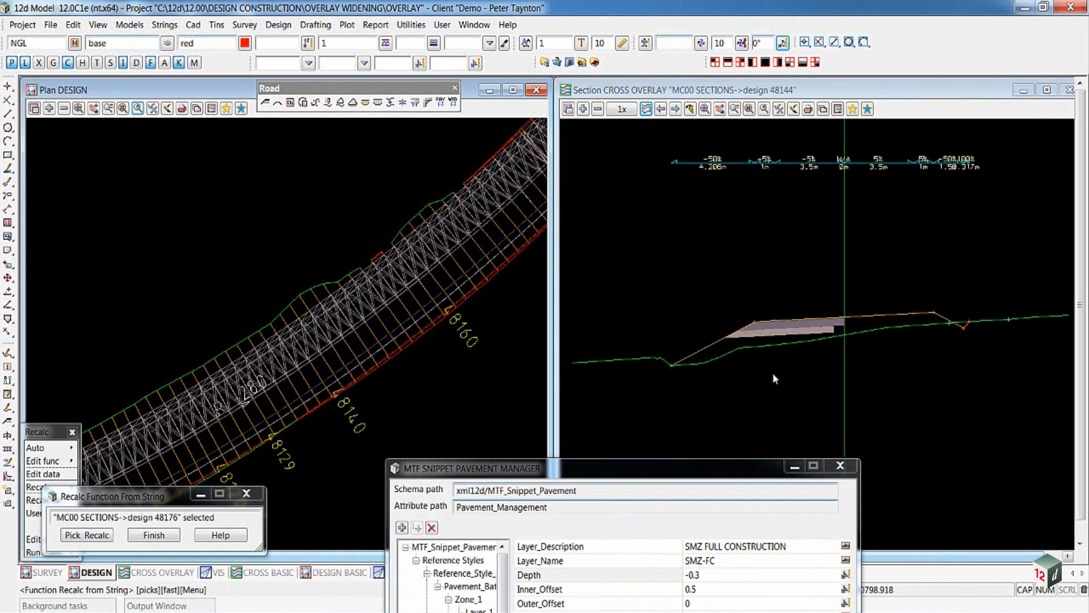
pyautogui.click(741, 303)
pyautogui.scroll(4, 743, 304)
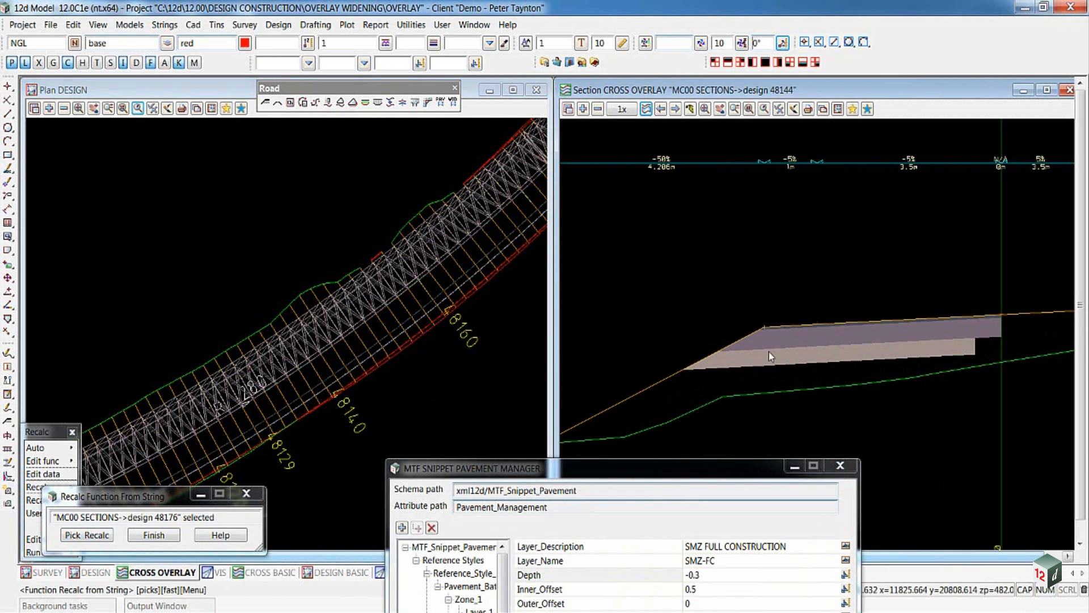
# Step back through the cross sections from design 48144 to design 48116, checking the pavement layers.
pyautogui.click(661, 109)
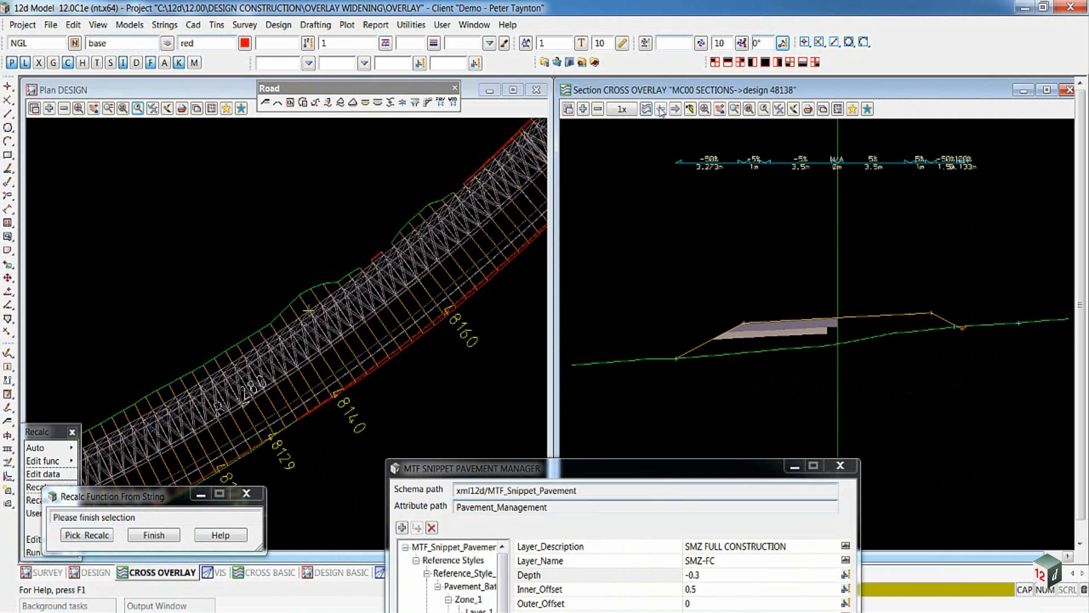
pyautogui.click(662, 110)
pyautogui.click(661, 110)
pyautogui.click(661, 111)
pyautogui.click(662, 111)
pyautogui.click(662, 110)
pyautogui.click(661, 111)
pyautogui.click(662, 111)
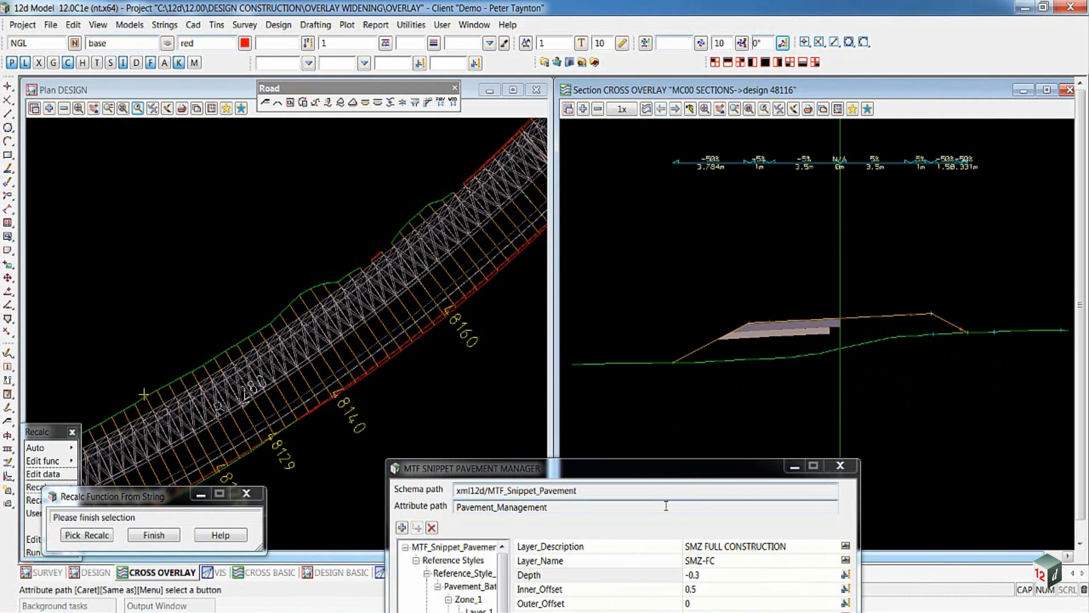
# Add Layer_4 to Zone_3 with description SUB BASE, layer name SUB and depth -0.5.
pyautogui.moveTo(658, 467); pyautogui.dragTo(445, 142)
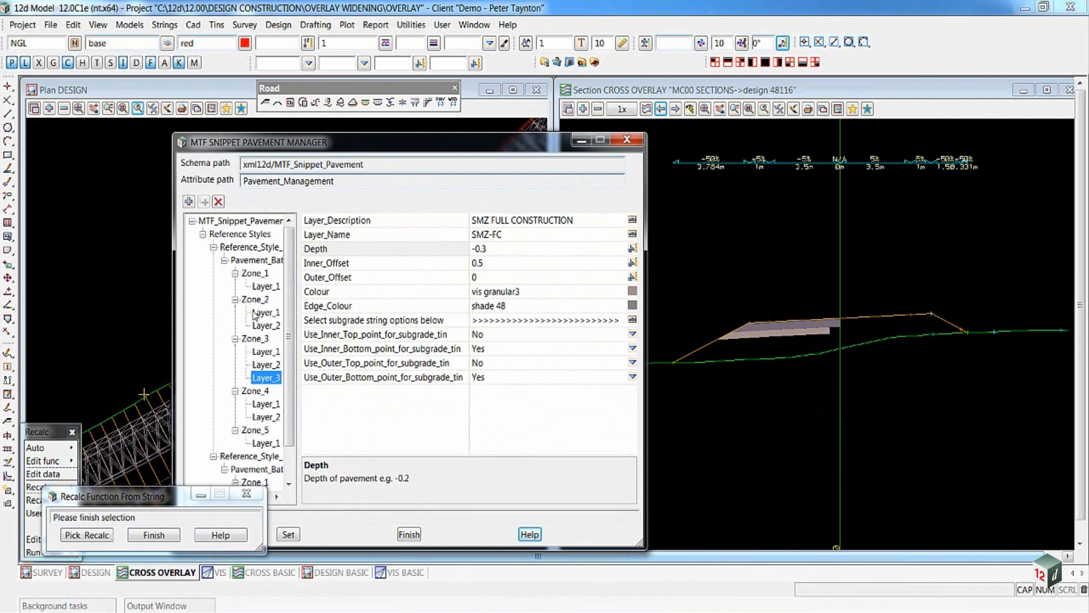
pyautogui.click(188, 201)
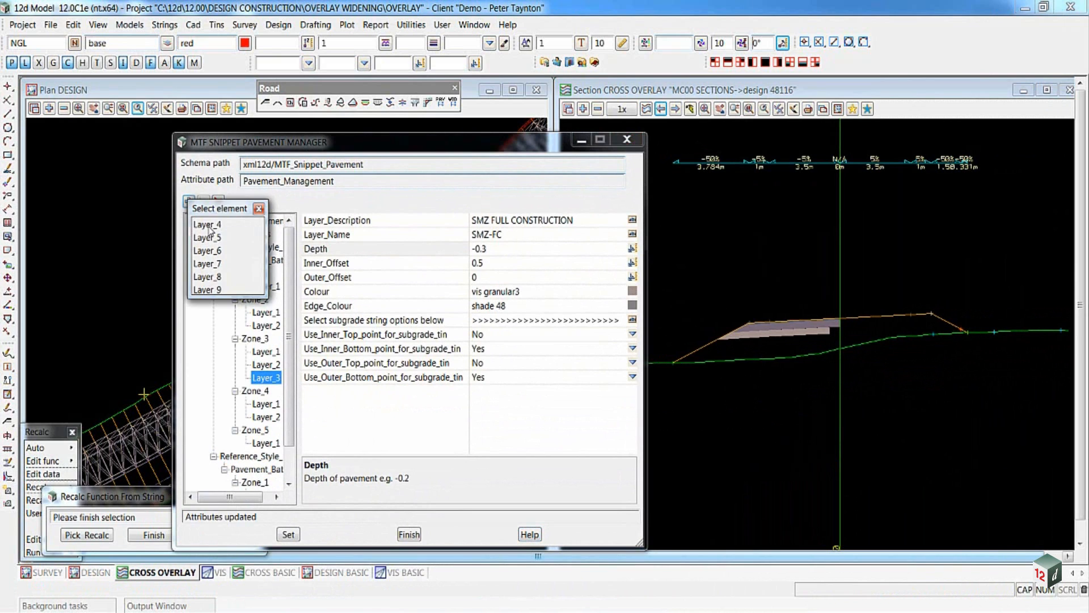
pyautogui.click(207, 225)
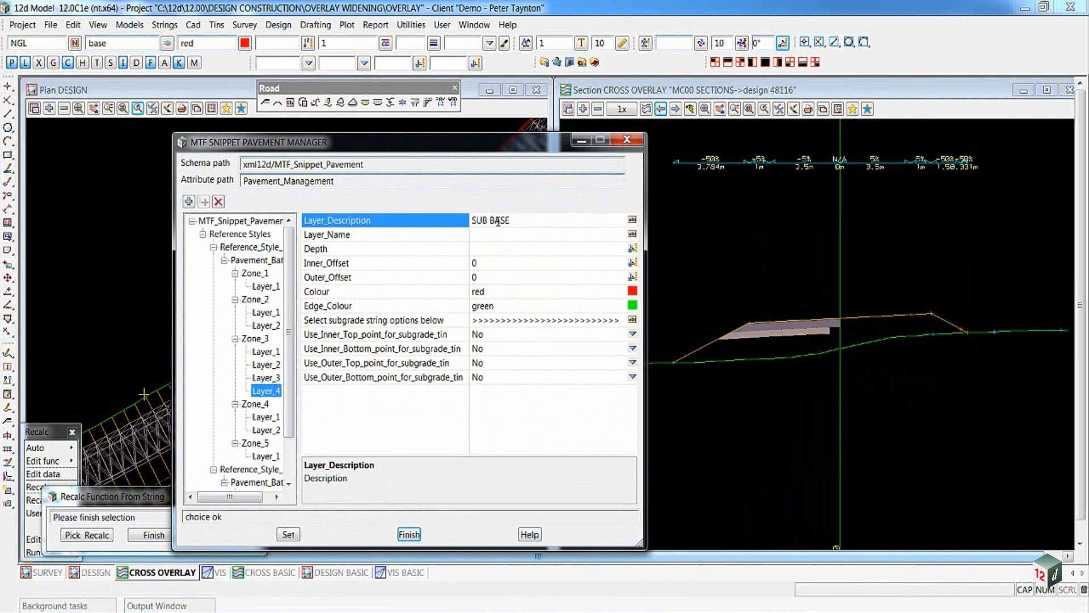
pyautogui.click(480, 234)
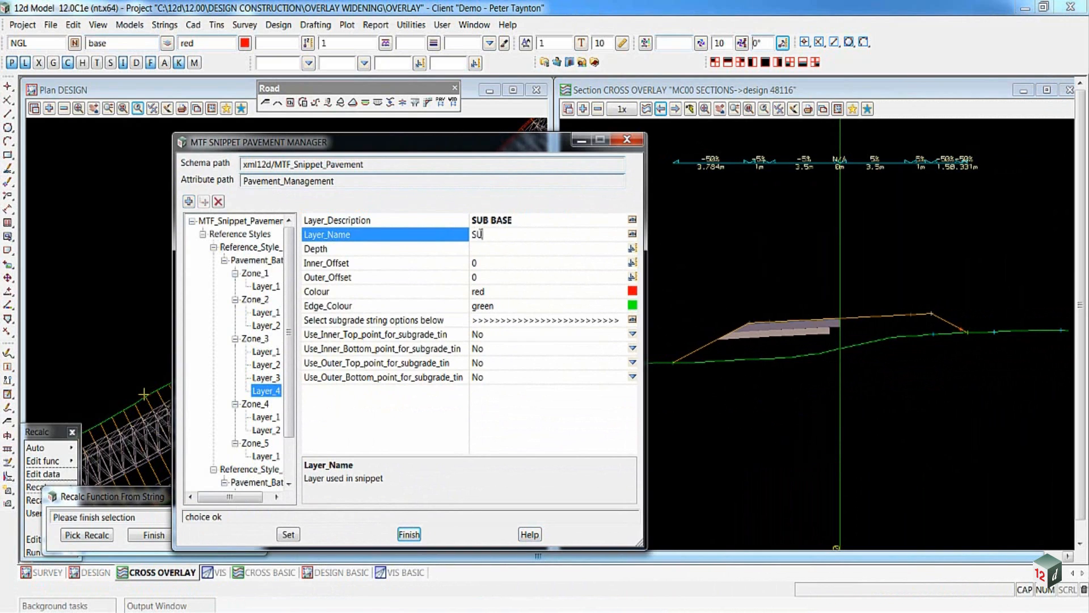
pyautogui.click(490, 252)
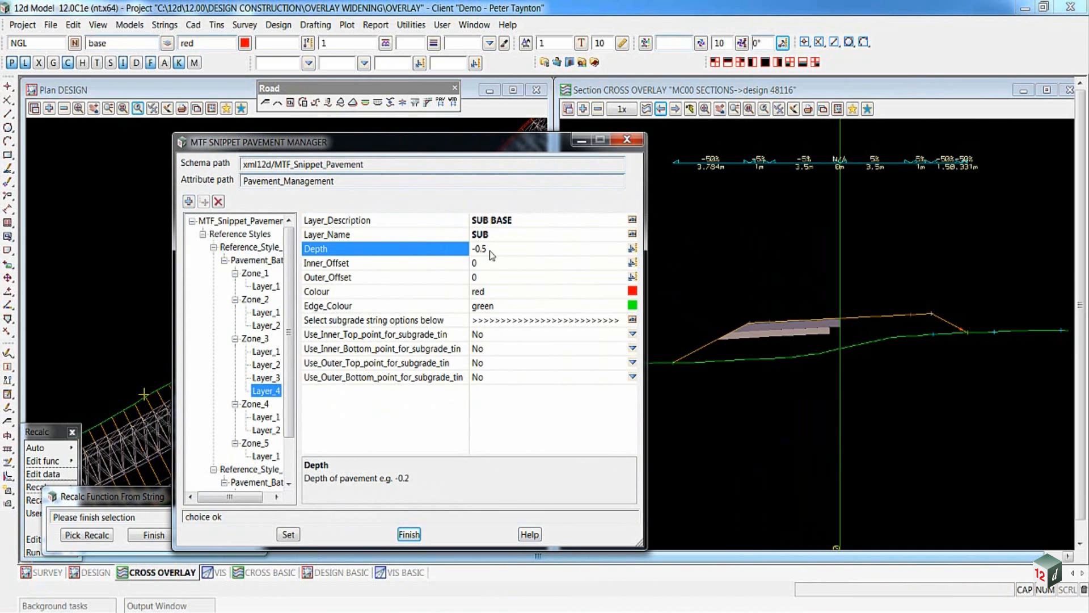
# Set the trimesh colour of the Zone_3 SUB BASE layer to vis granular1.
pyautogui.click(633, 291)
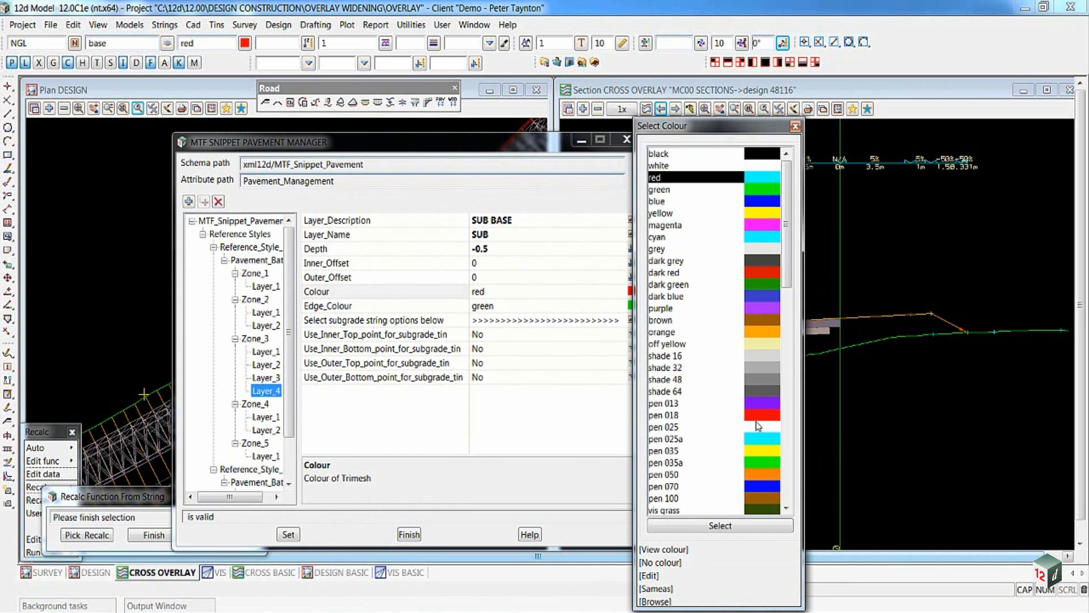
pyautogui.click(787, 464)
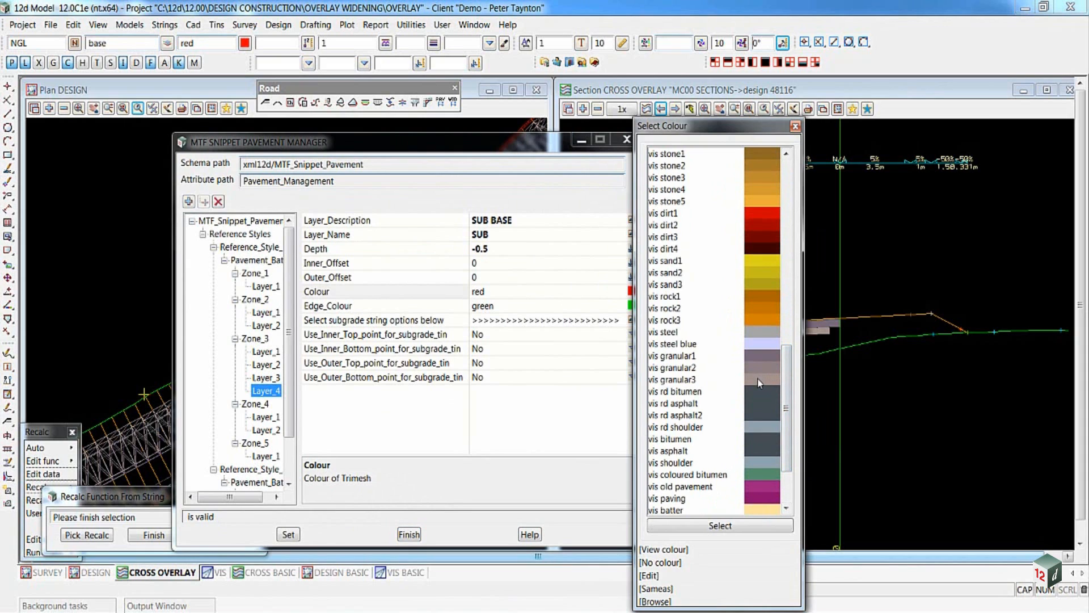
pyautogui.doubleClick(760, 356)
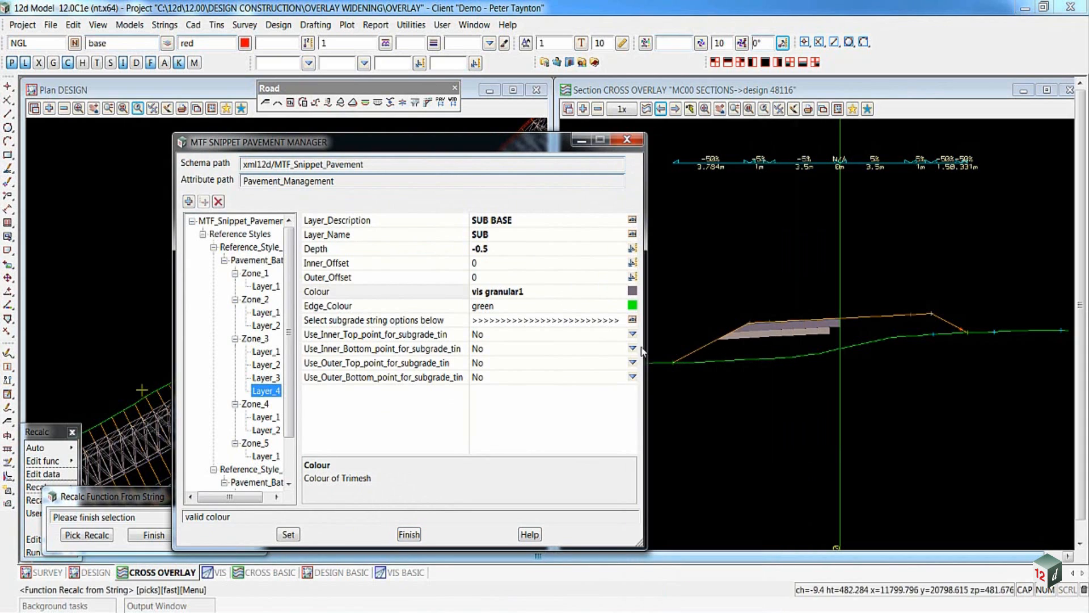
# Apply the pavement layer edits and recalculate the road function from the design 48116 section string.
pyautogui.click(288, 533)
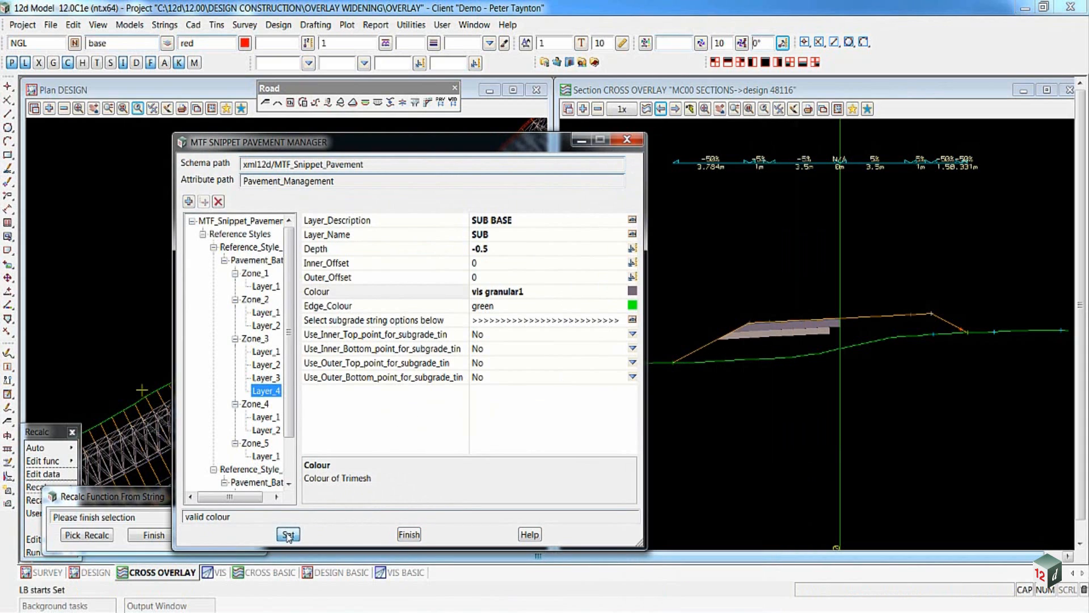
pyautogui.moveTo(427, 147); pyautogui.dragTo(772, 493)
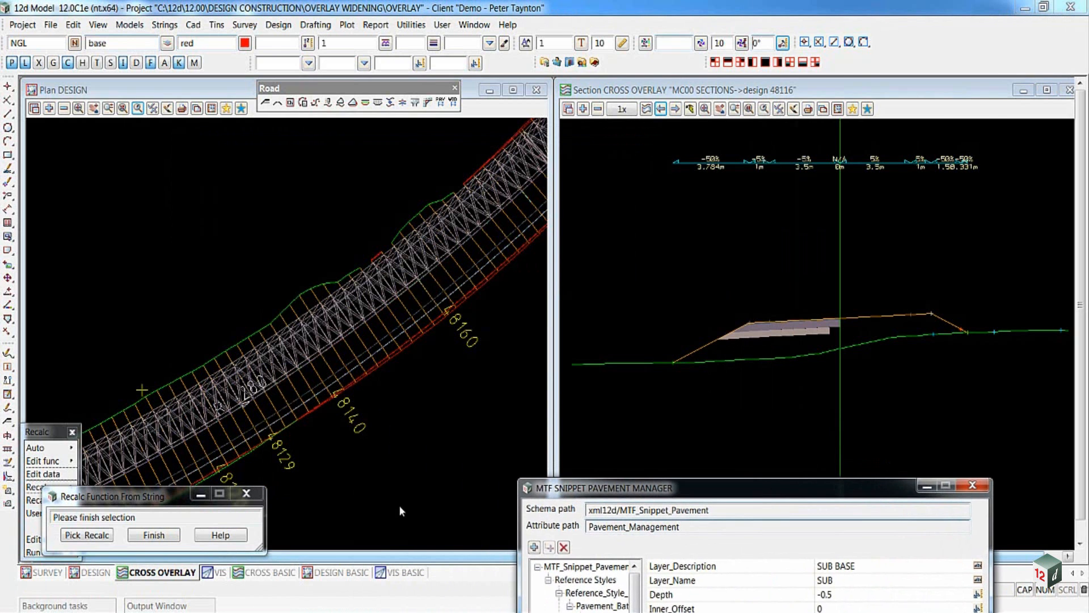
pyautogui.click(93, 535)
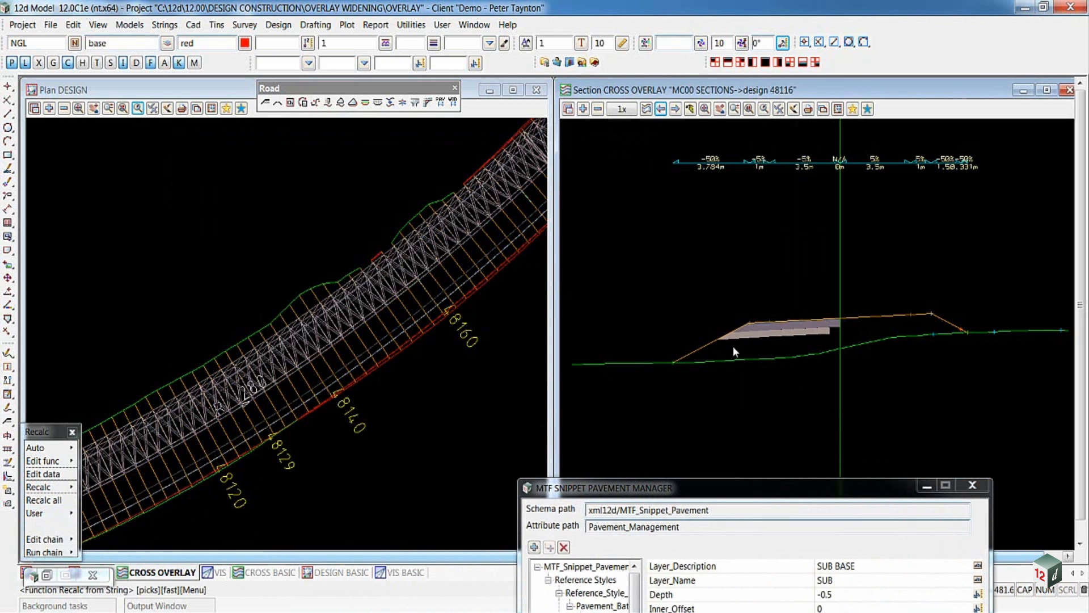
pyautogui.click(902, 311)
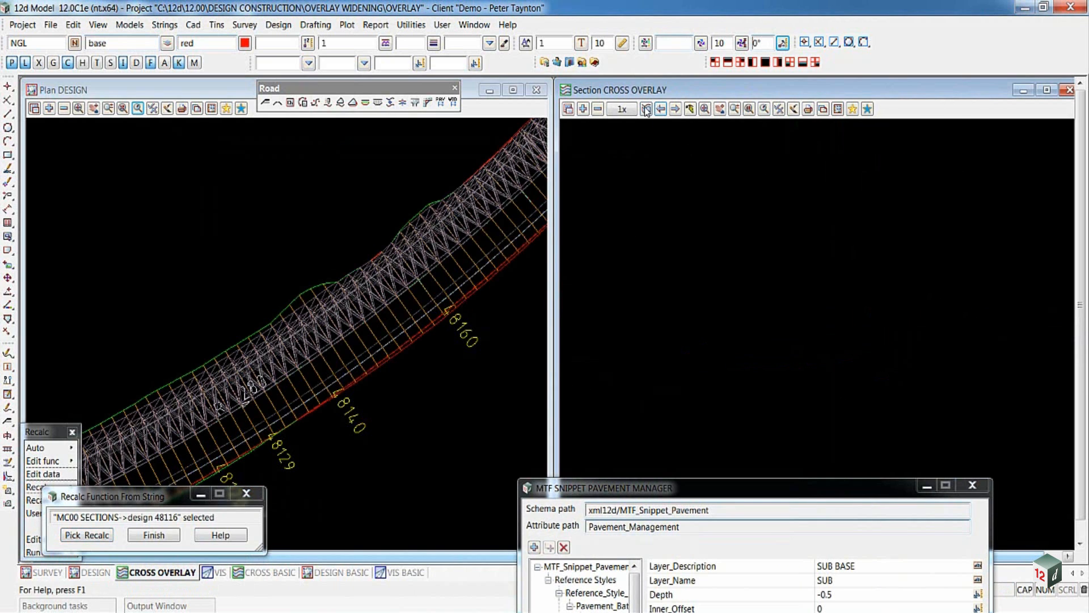
# Profile the design 48138 section from the plan and examine its left pavement layers up close.
pyautogui.click(302, 381)
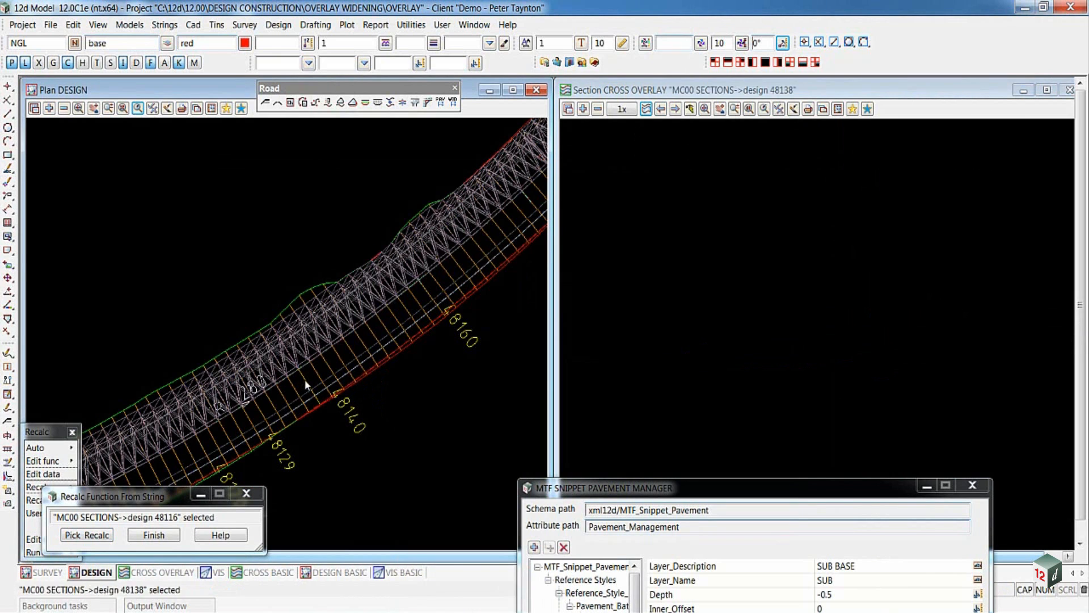
pyautogui.click(945, 115)
pyautogui.scroll(2, 752, 307)
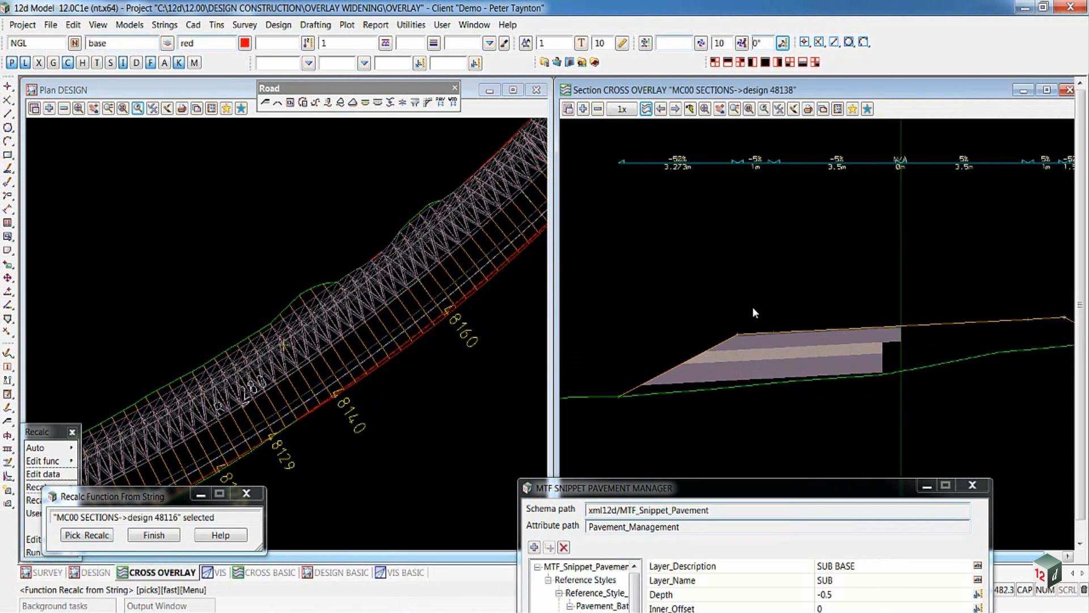